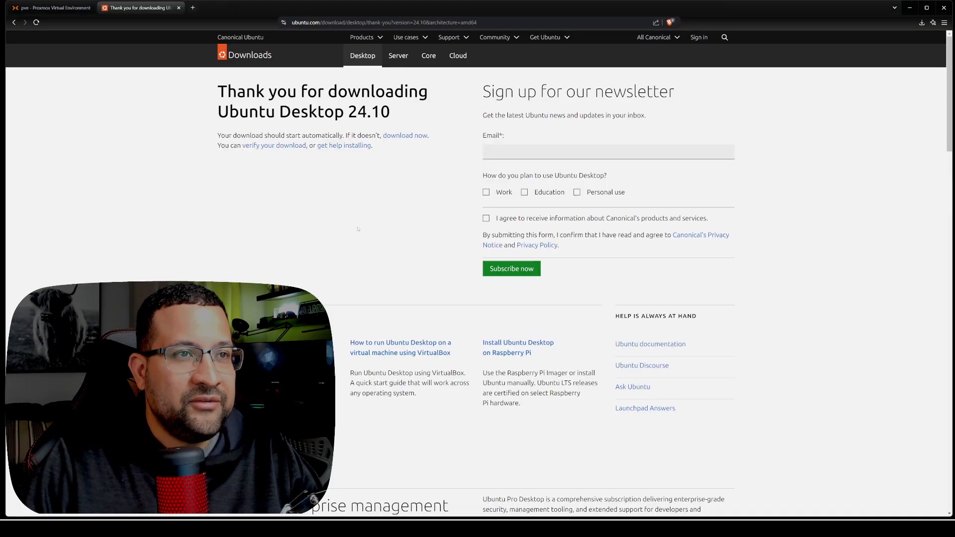
- Download the Ubuntu Desktop 24.10 image from the thank-you page and save it to the Downloads folder
scroll(358, 228, "down", 1)
scroll(357, 229, "up", 1)
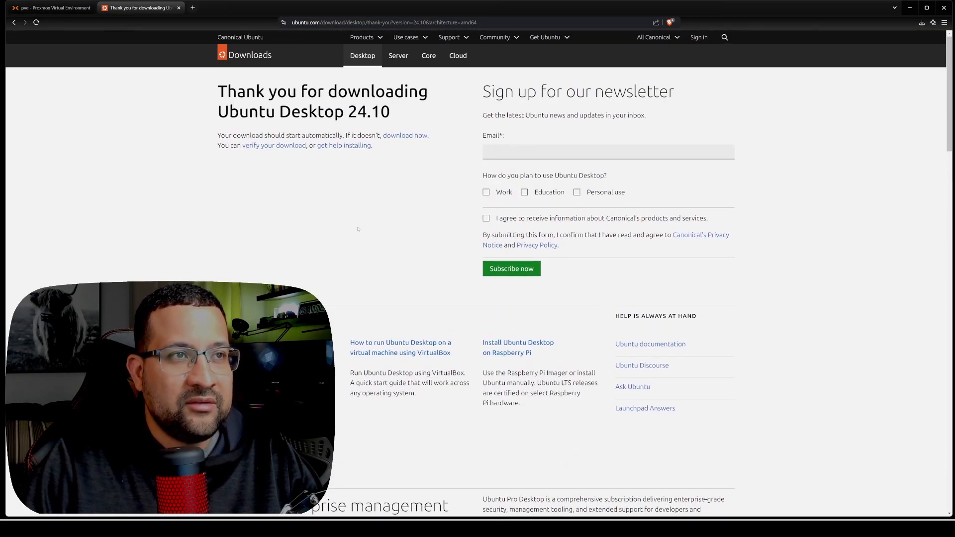
left_click(415, 136)
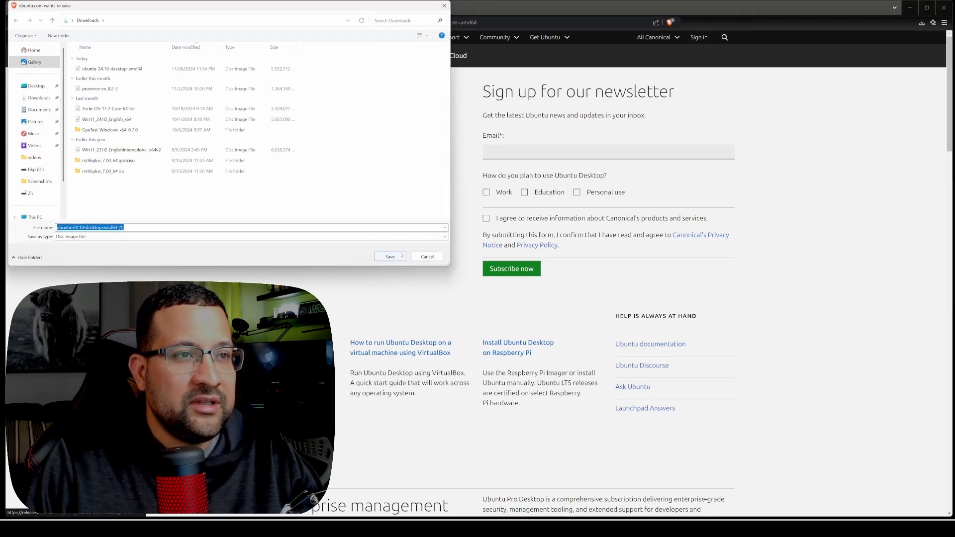
left_click(401, 255)
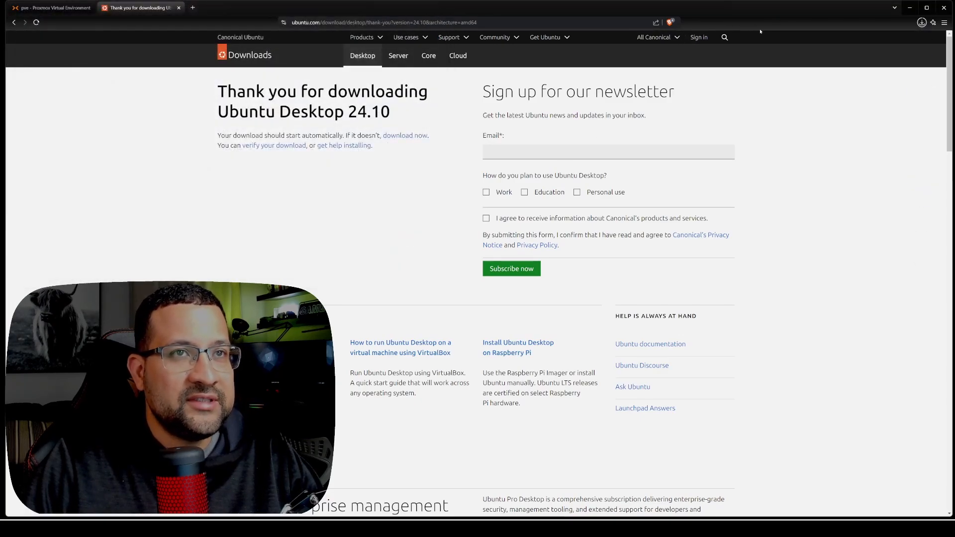
- Switch to the Proxmox page and list the ISO images stored in the local storage of node pve
left_click(86, 9)
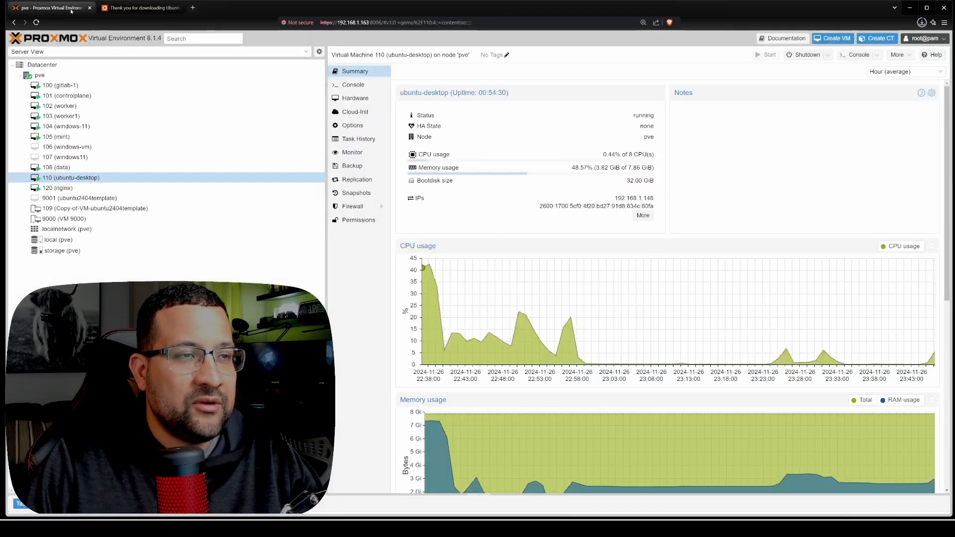
left_click(71, 240)
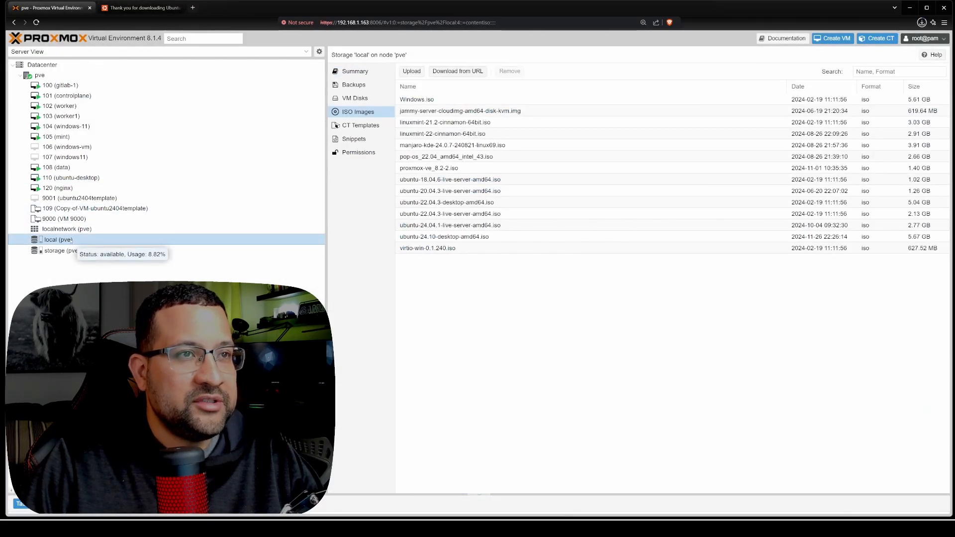
left_click(415, 72)
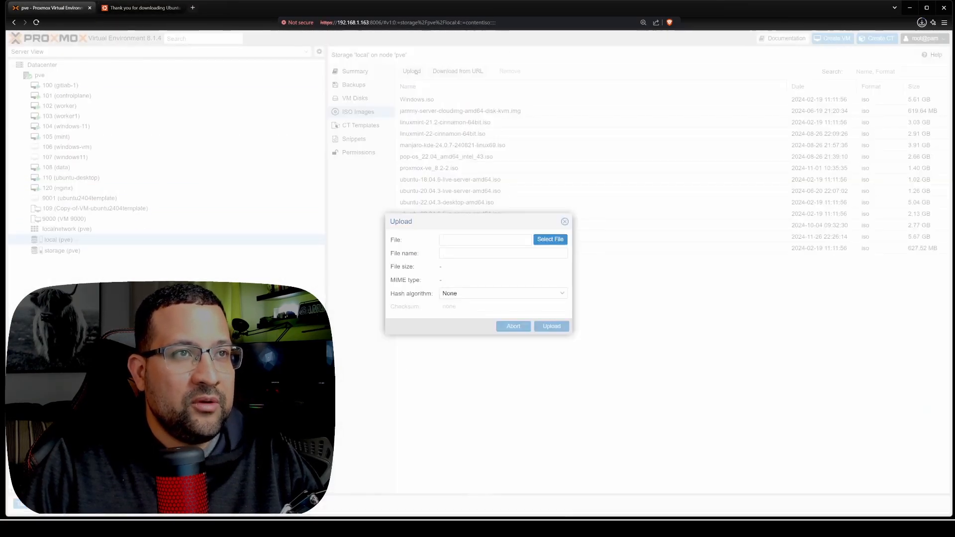
left_click(550, 239)
left_click(40, 99)
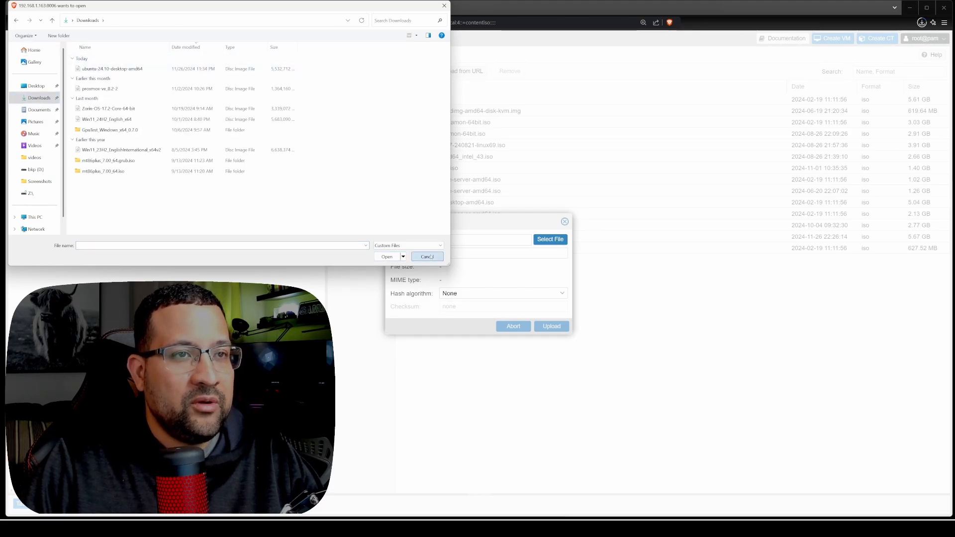
left_click(427, 256)
left_click(564, 222)
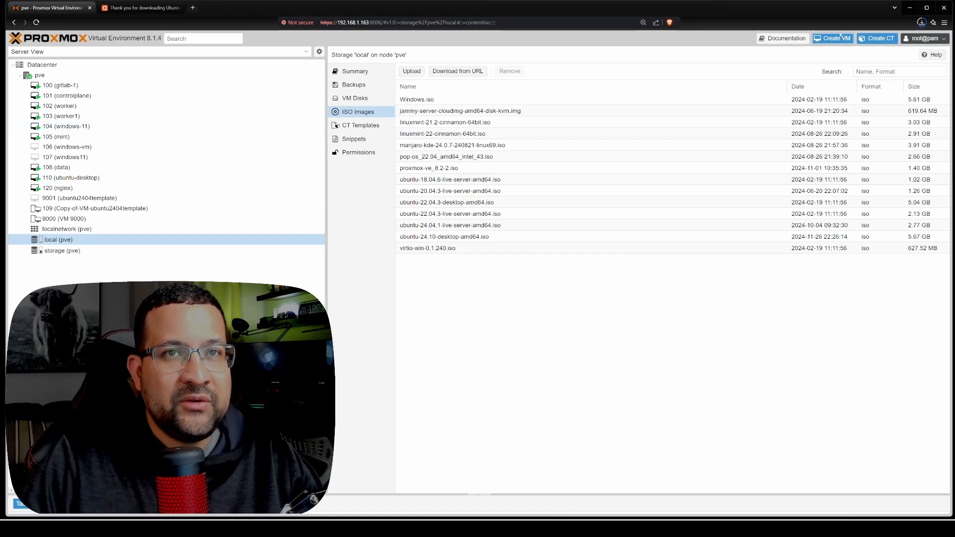
- Start creating a new virtual machine on node pve and name it ubuntu2410
left_click(837, 40)
left_click(435, 217)
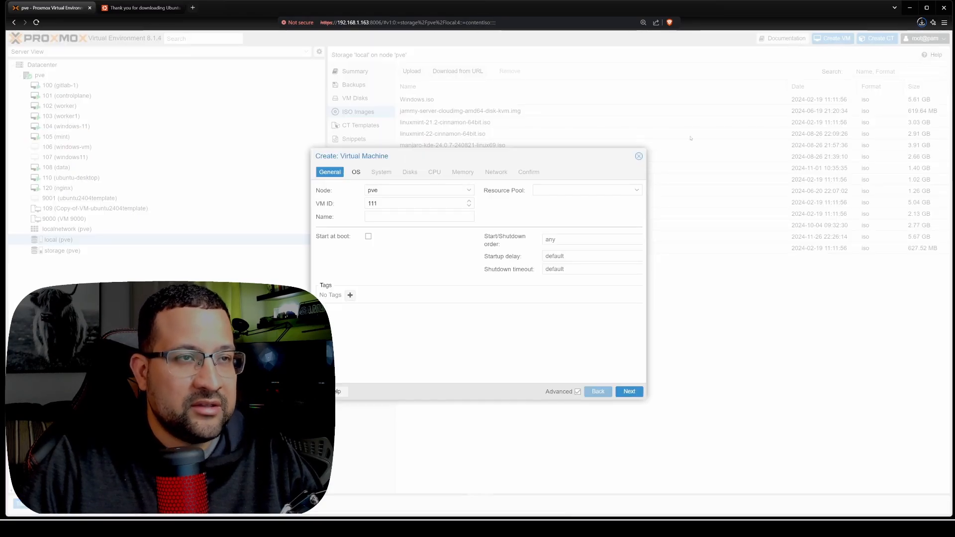
type("ubuntu2410")
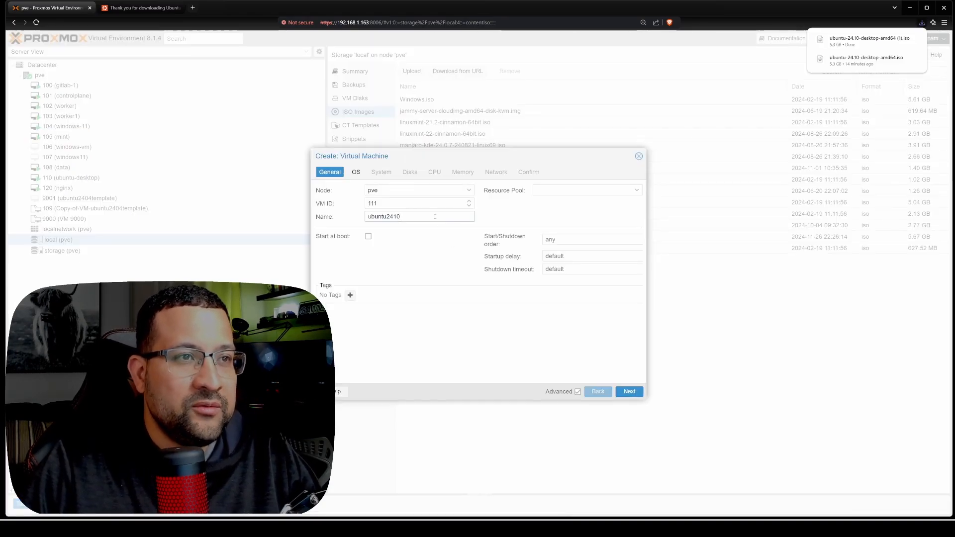
left_click(623, 391)
- Choose ubuntu-24.10-desktop-amd64.iso from local storage as the installation image for the virtual machine
left_click(468, 217)
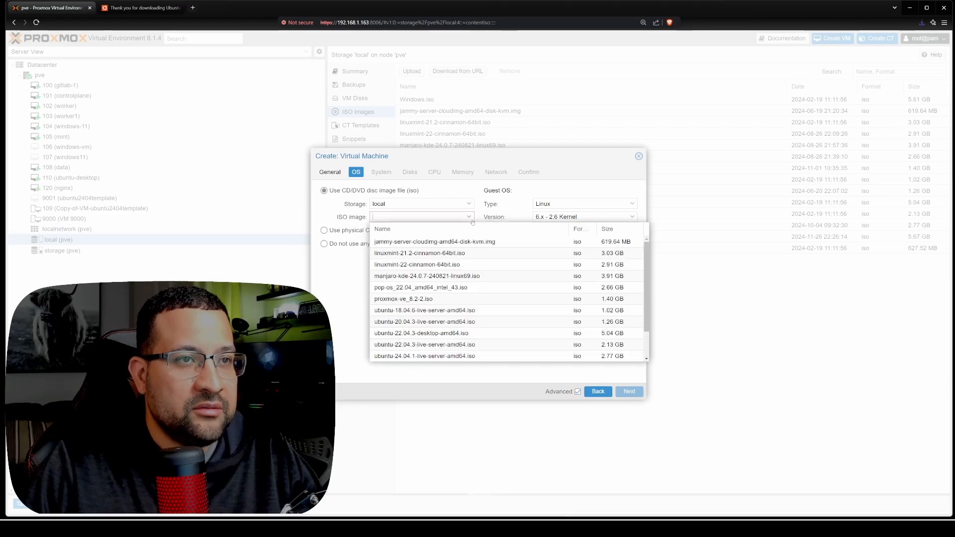
scroll(454, 342, "down", 3)
left_click(448, 333)
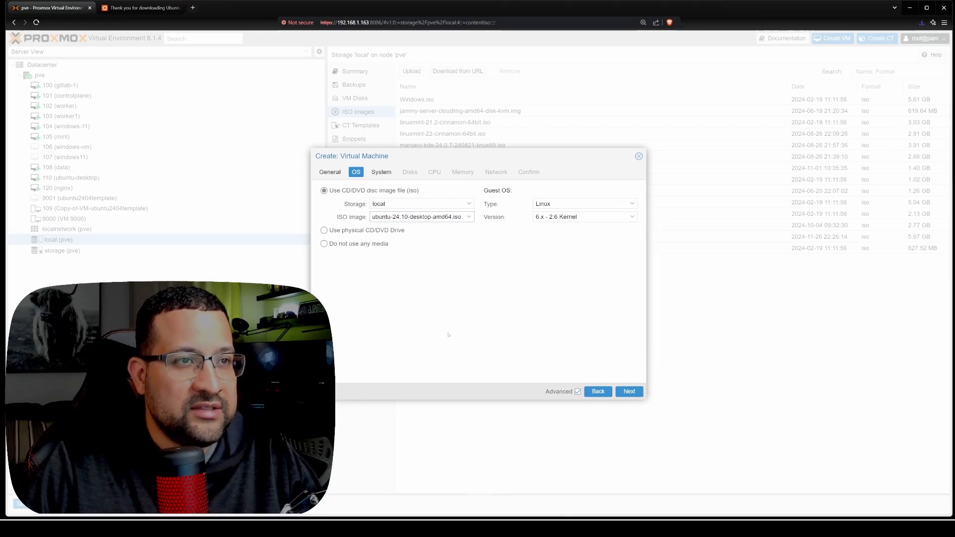
left_click(629, 392)
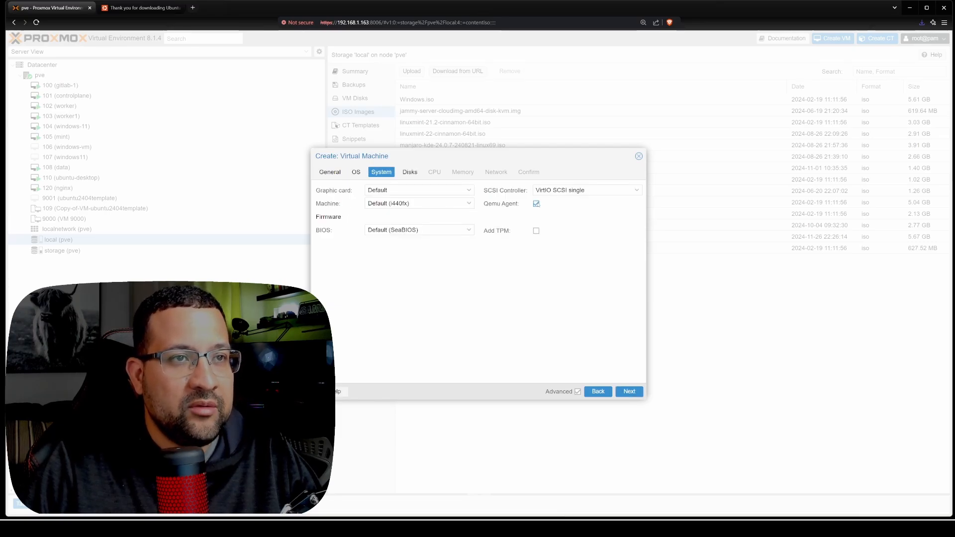
- Proceed with the Qemu Agent enabled and set the virtual disk size to 80 GiB
left_click(629, 391)
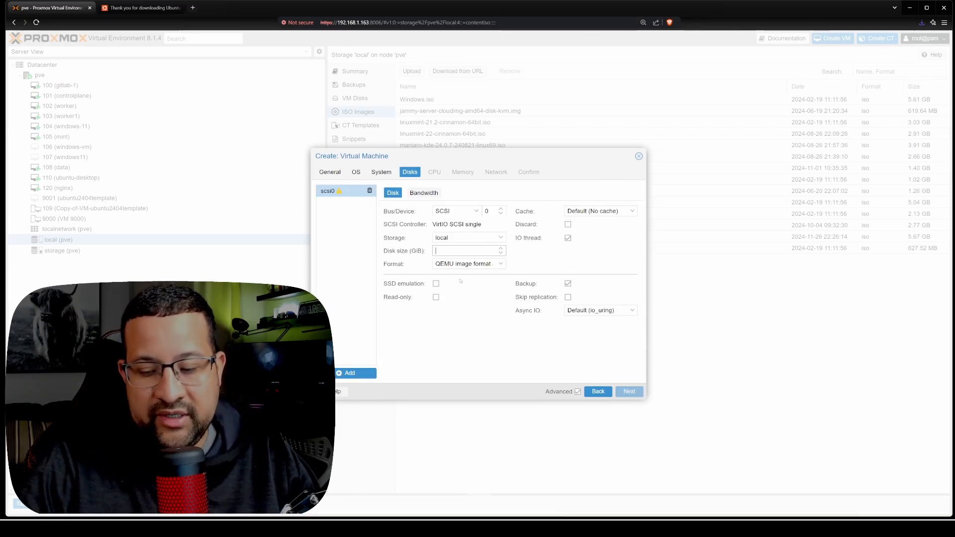
type("50")
left_click(629, 391)
- Assign 8 CPU cores to the virtual machine and set the CPU type to host
left_click_drag(377, 203, 304, 212)
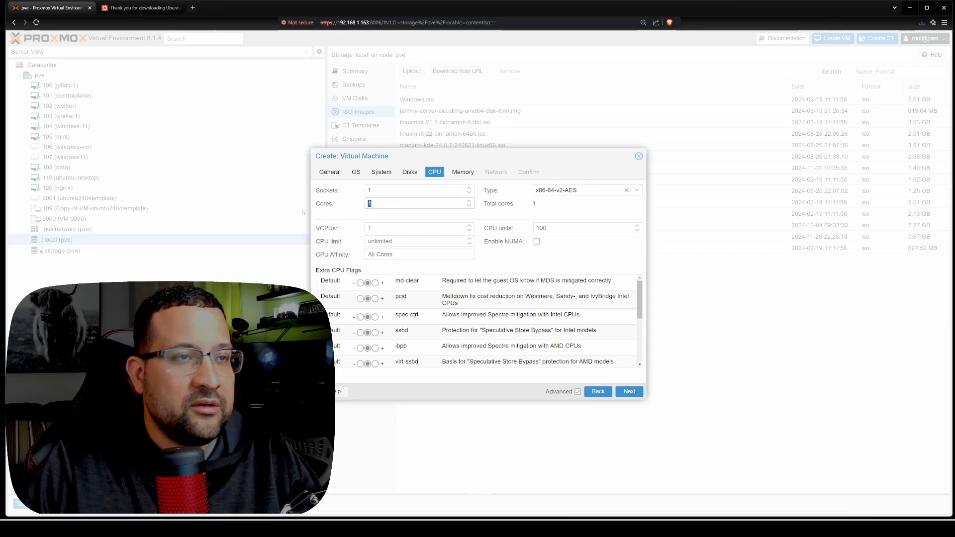
type("8")
left_click(637, 190)
scroll(612, 282, "down", 5)
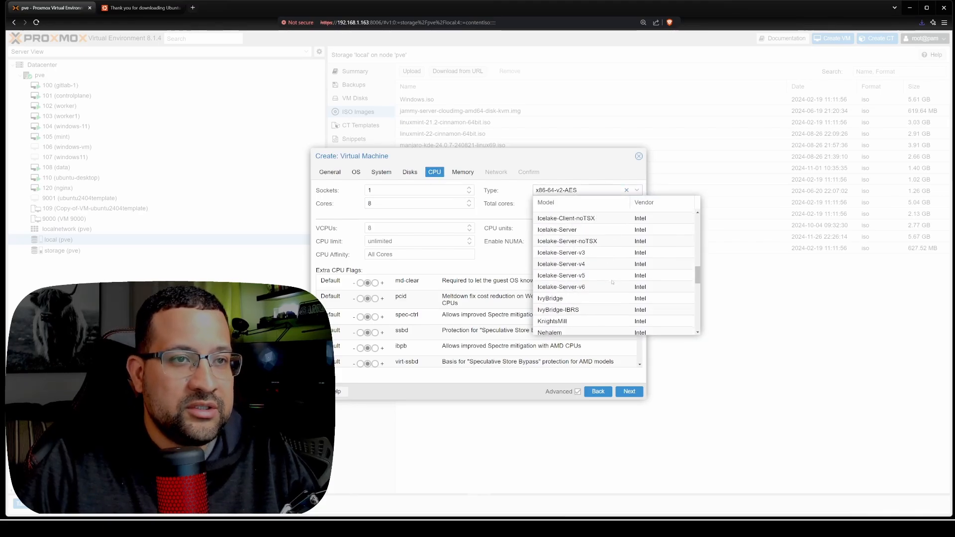
left_click(612, 325)
left_click(635, 391)
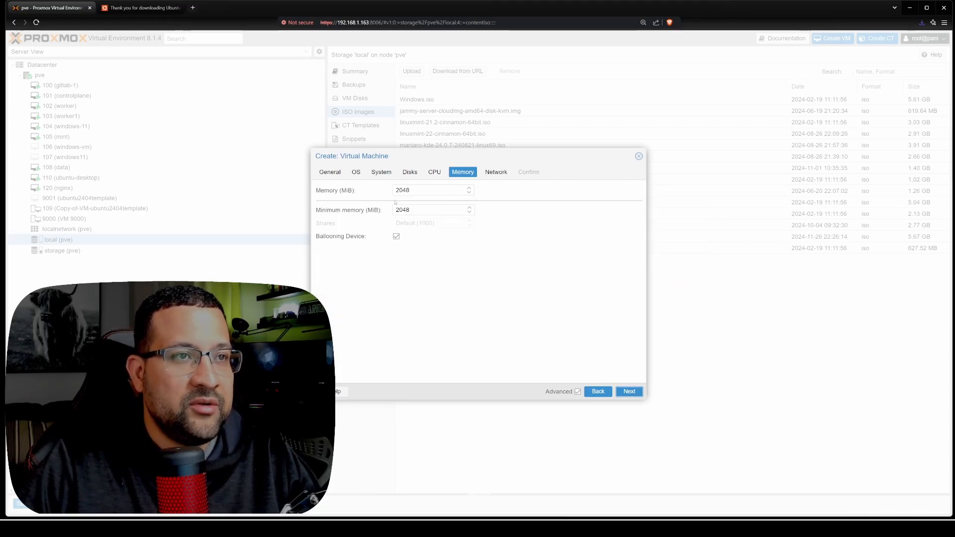
- Set the memory to 8096 MiB and finish creating the virtual machine with the default network settings
left_click_drag(410, 190, 379, 190)
type("8096")
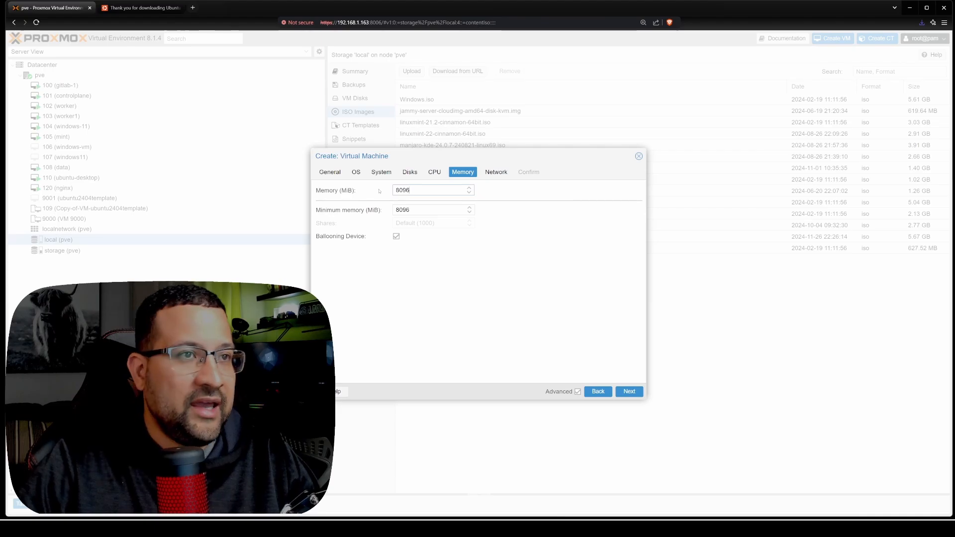
left_click(624, 391)
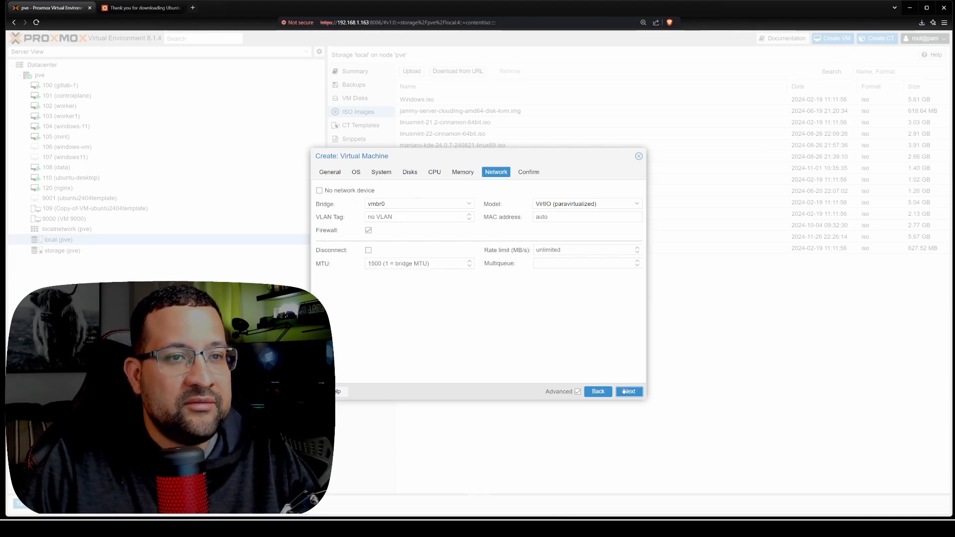
left_click(625, 391)
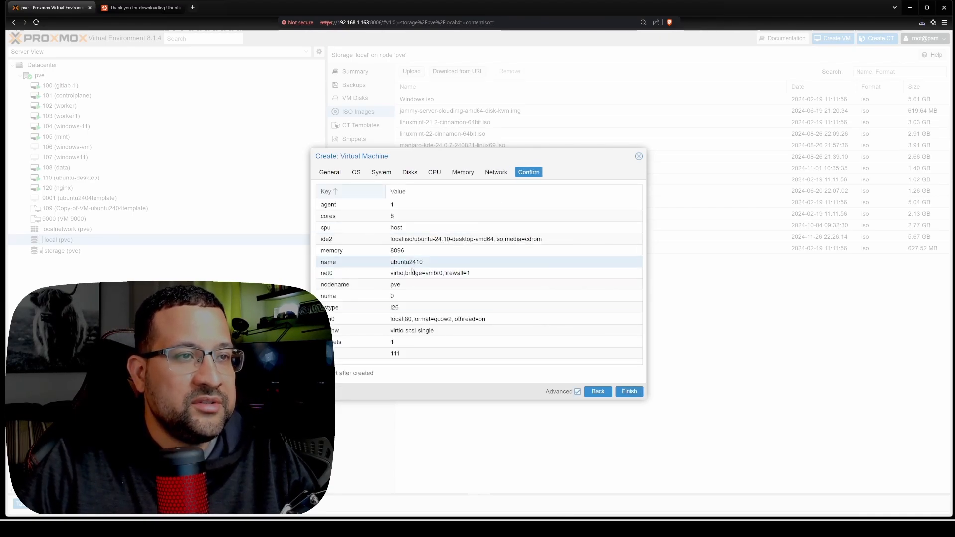
left_click(629, 392)
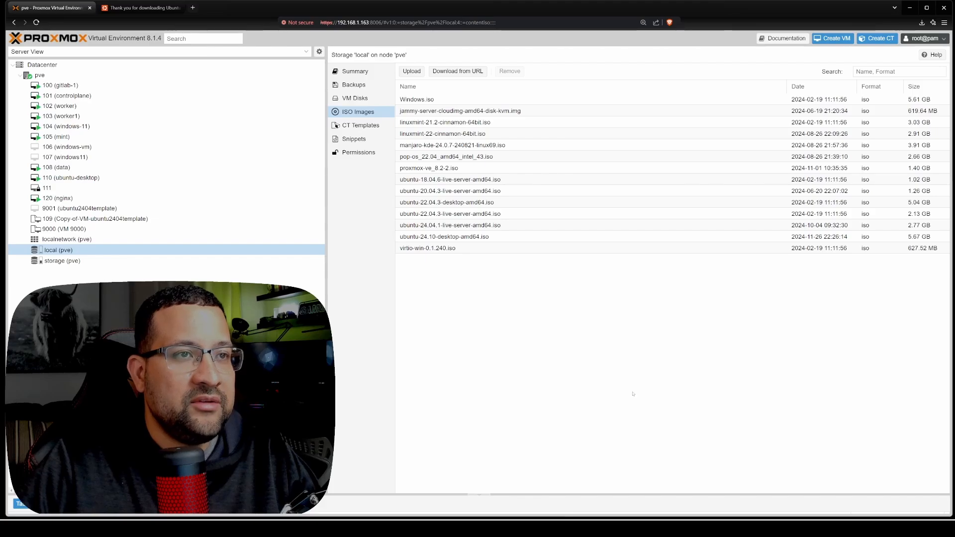
- Open the console of virtual machine 111 and boot the Try or Install Ubuntu entry
left_click(73, 188)
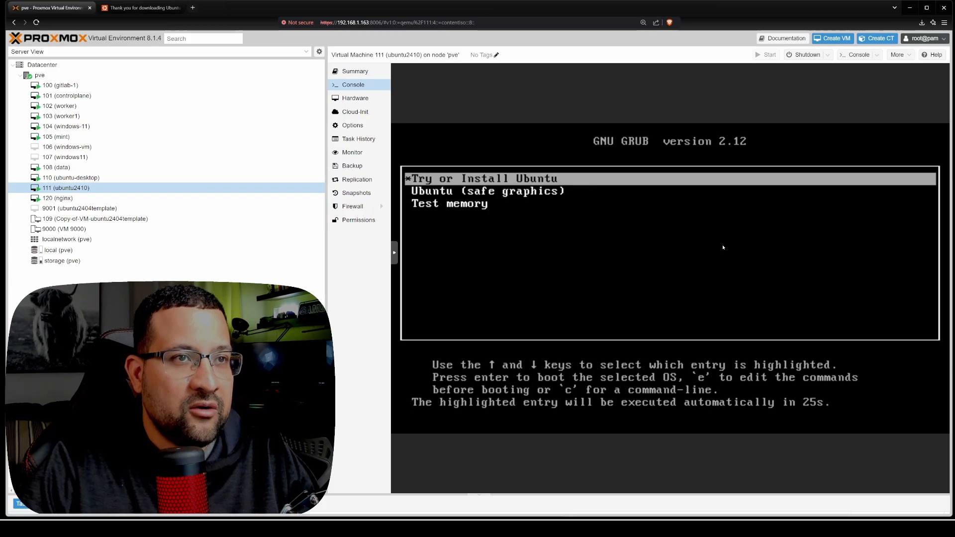
key("Return")
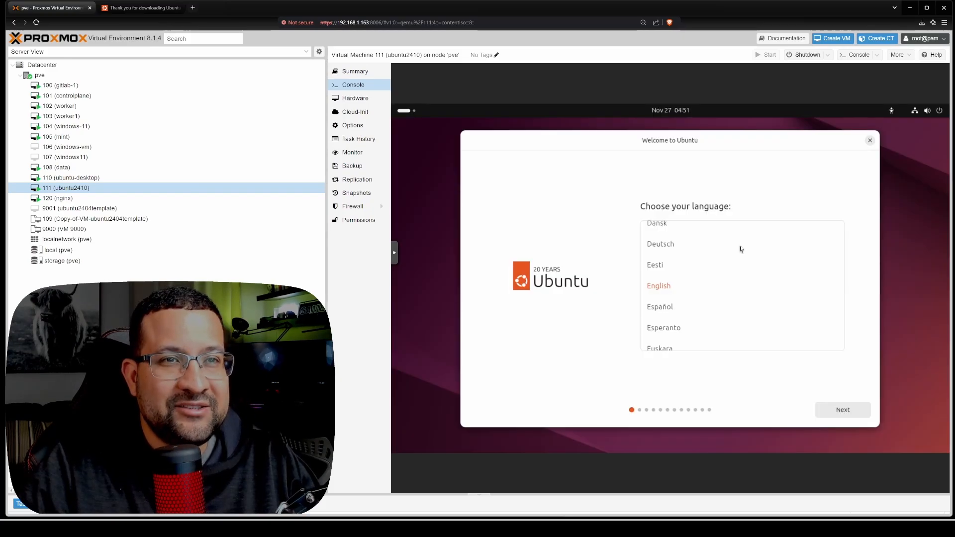
- Accept English, the default accessibility options, the English (US) keyboard layout and the wired connection in the Ubuntu installer
left_click(850, 414)
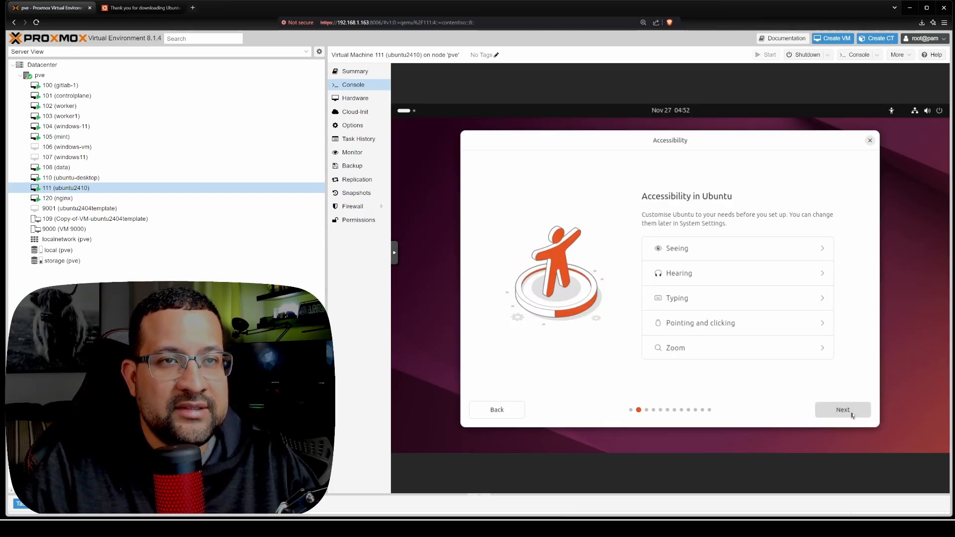
left_click(851, 414)
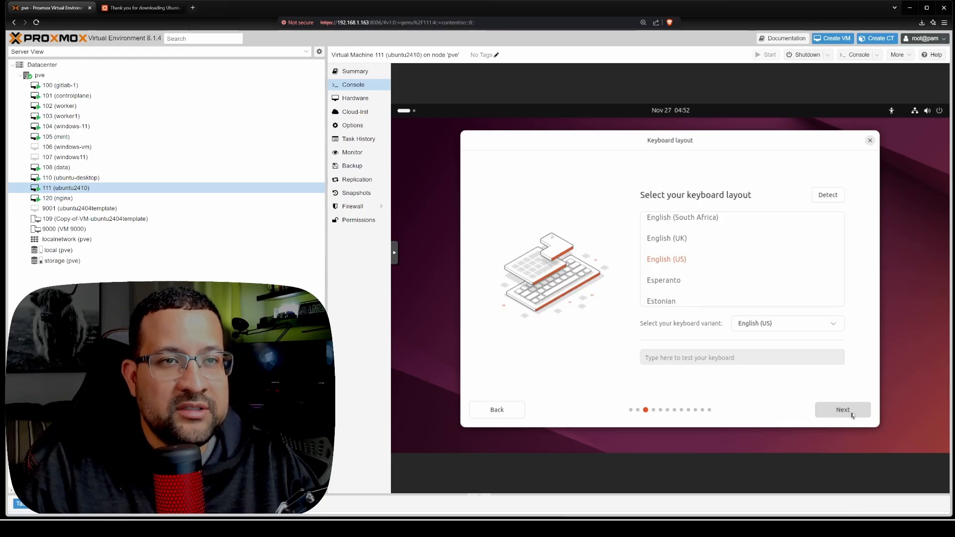
left_click(851, 414)
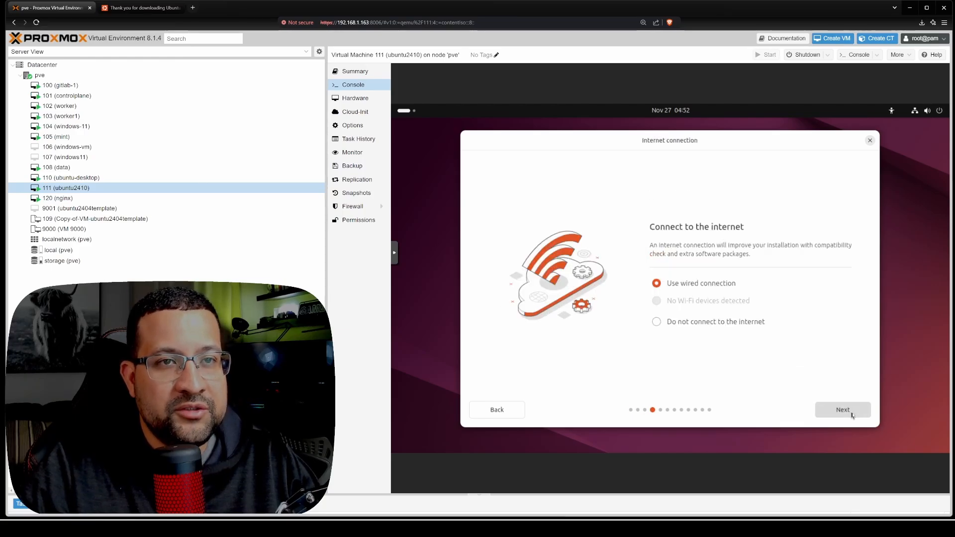
left_click(851, 415)
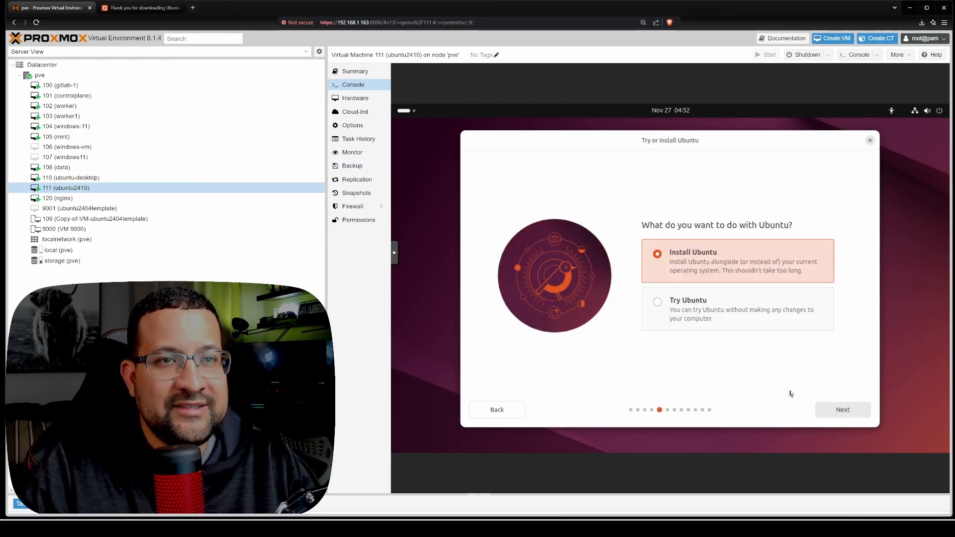
- Choose to install Ubuntu with an interactive installation and the default selection of apps
left_click(856, 413)
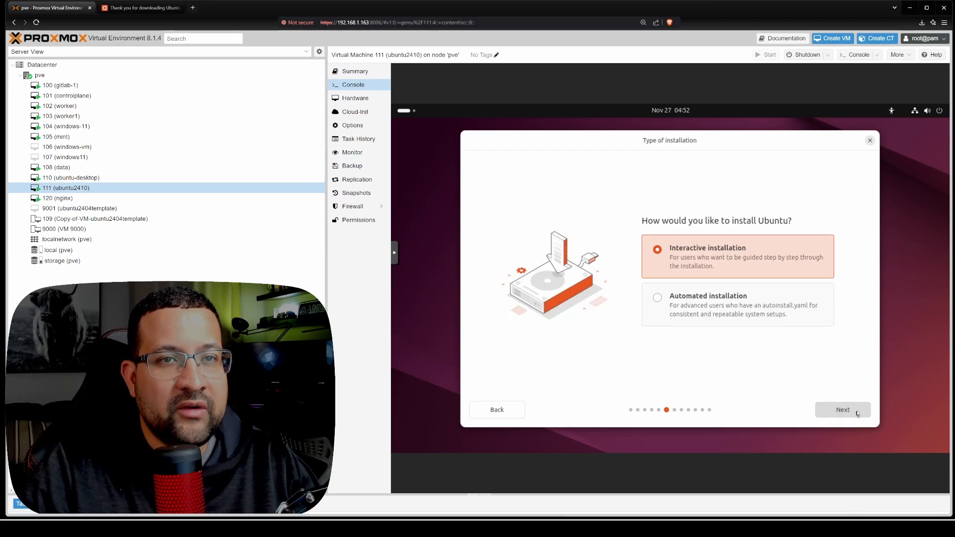
left_click(857, 414)
left_click(857, 414)
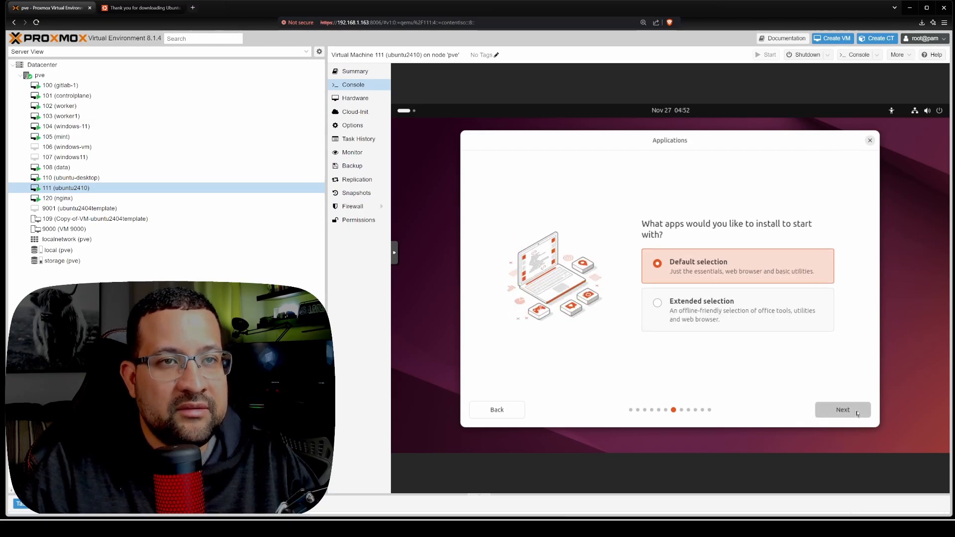
- Enable third-party graphics and Wi-Fi software and additional media formats, and choose to erase the disk and install Ubuntu
left_click(769, 316)
left_click(741, 286)
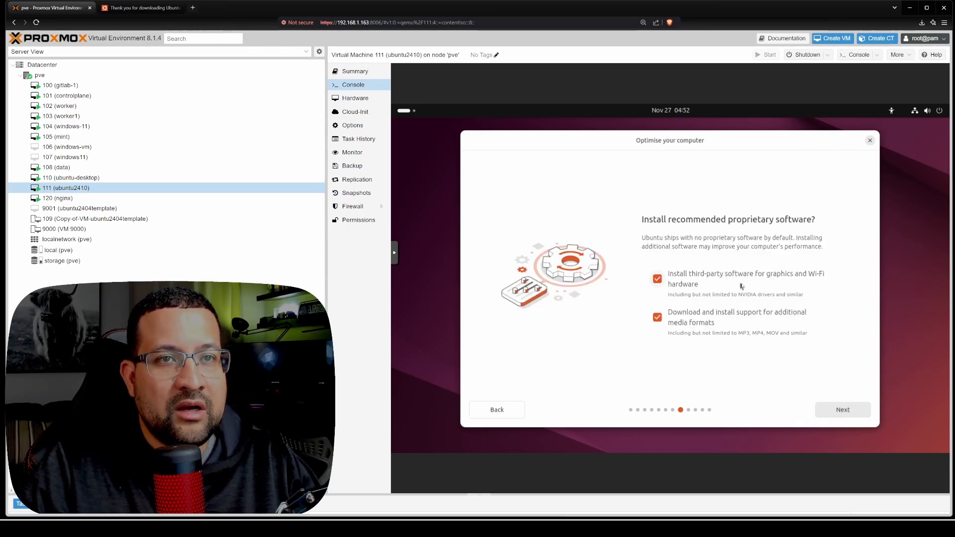
left_click(857, 409)
left_click(844, 412)
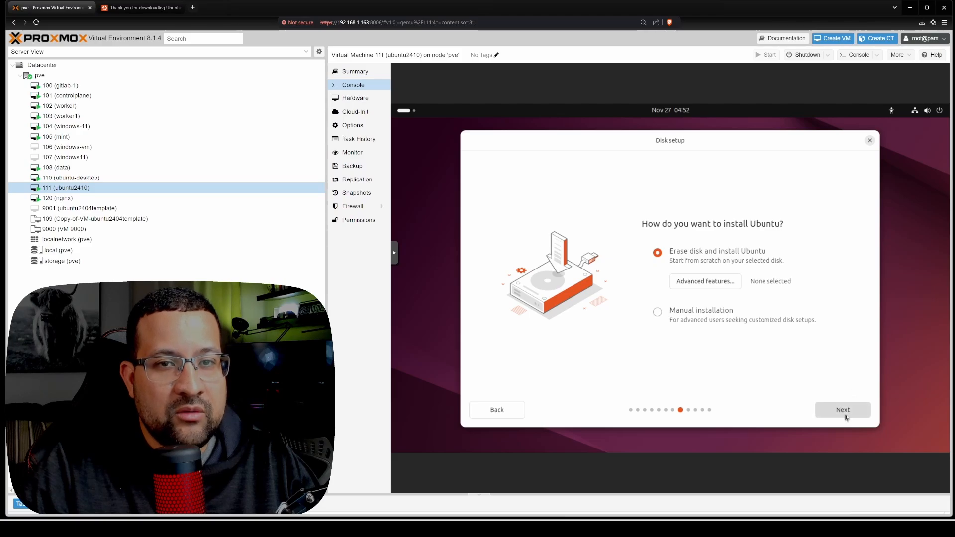
- Enter the account holder's first name and set the computer's name to ubuntu2404 in the Ubuntu installer
type("thiago")
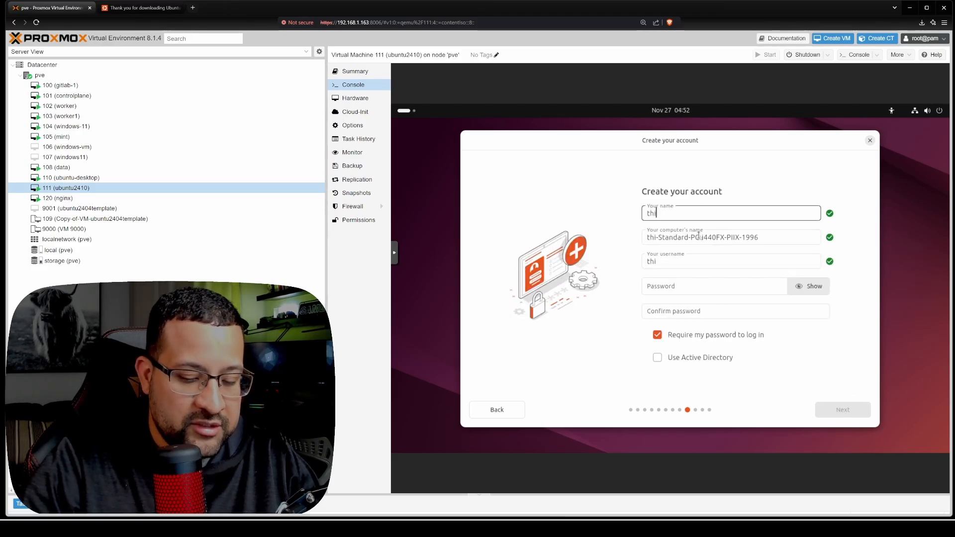
triple_click(699, 236)
key("BackSpace")
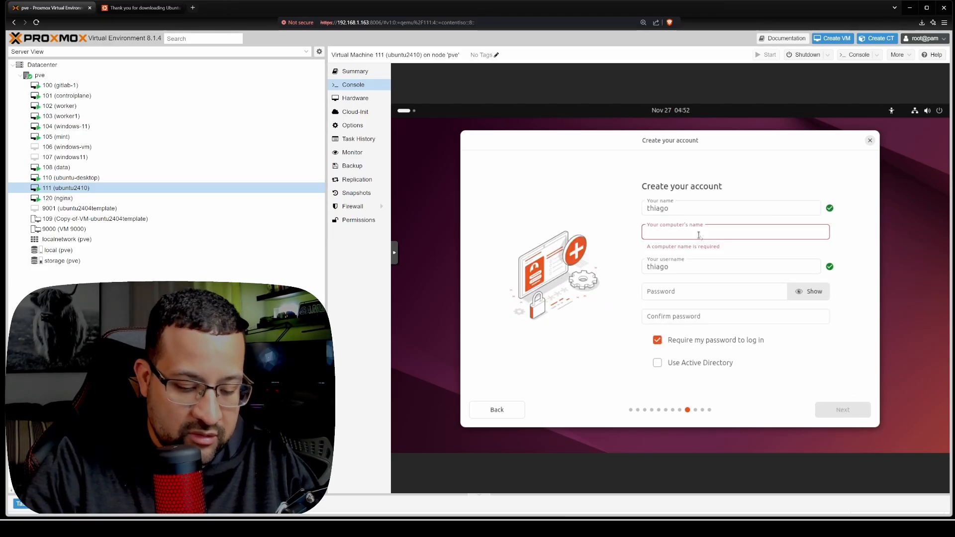
type("ubuntu2")
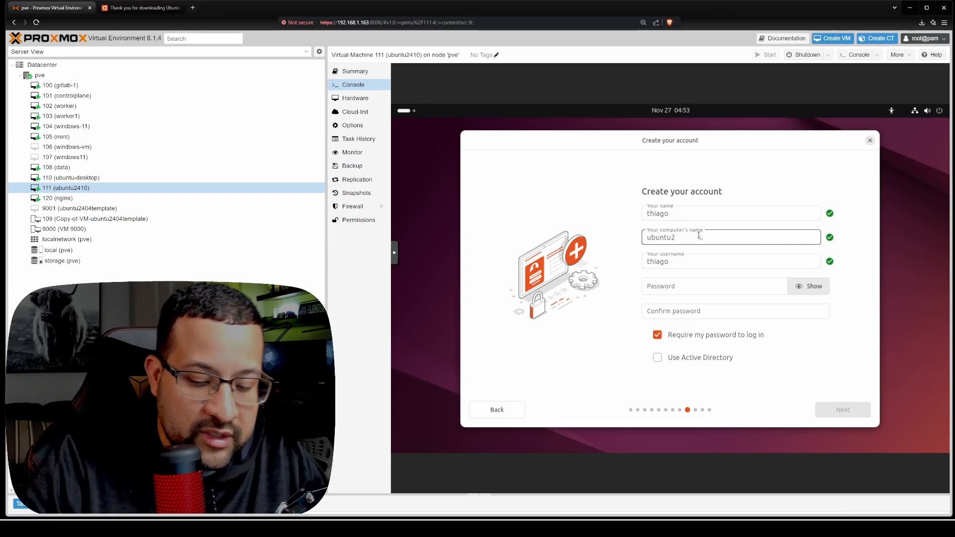
type("404")
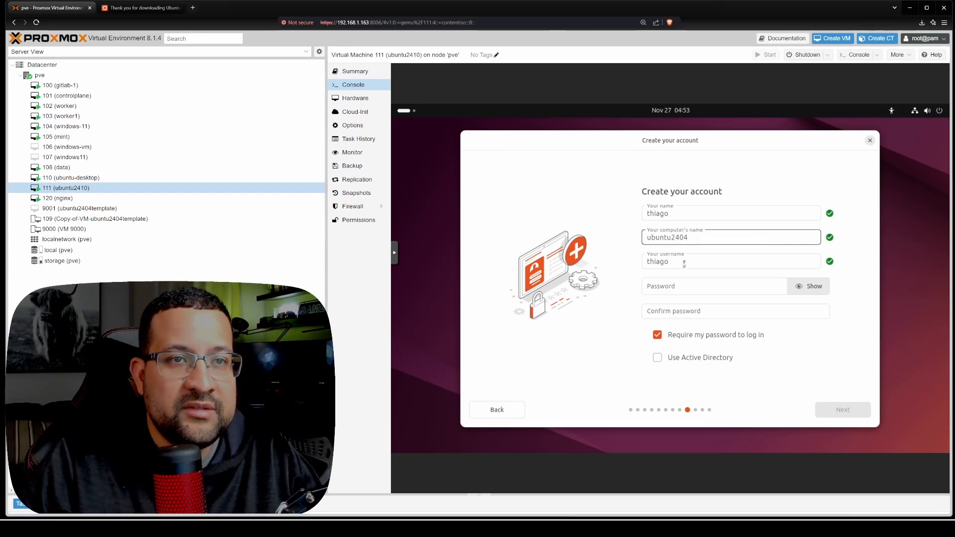
- Enter the account's username, type and confirm the account password, and submit the account details
key("Tab")
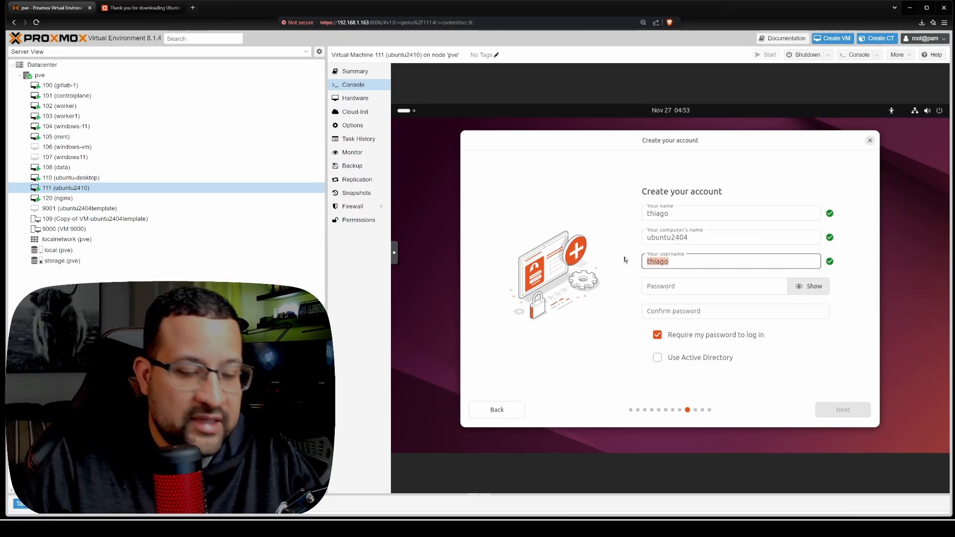
type("tsantos")
key("Tab")
type("1234")
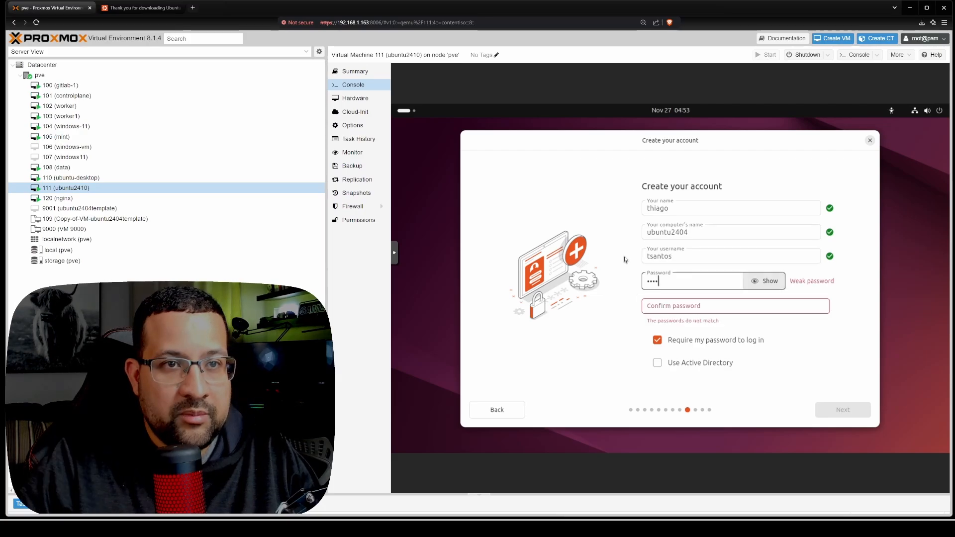
key("Tab")
type("1234")
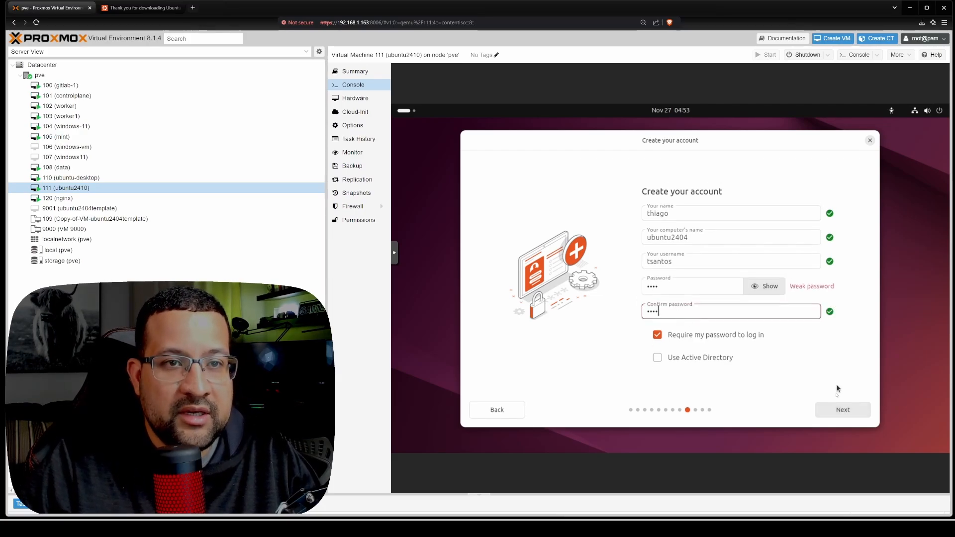
left_click(837, 411)
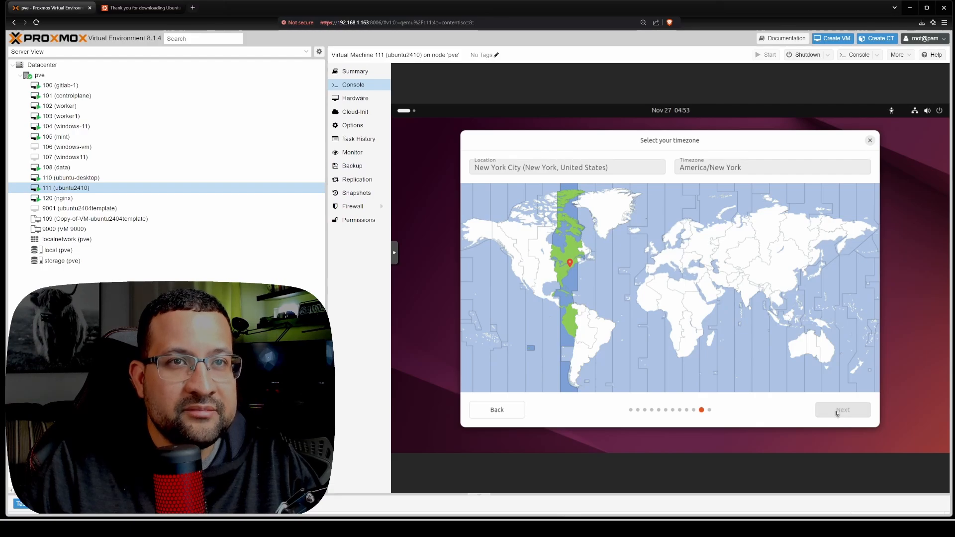
- Accept the America/New York time zone, run the Ubuntu installation and restart the virtual machine
left_click(836, 412)
left_click(836, 412)
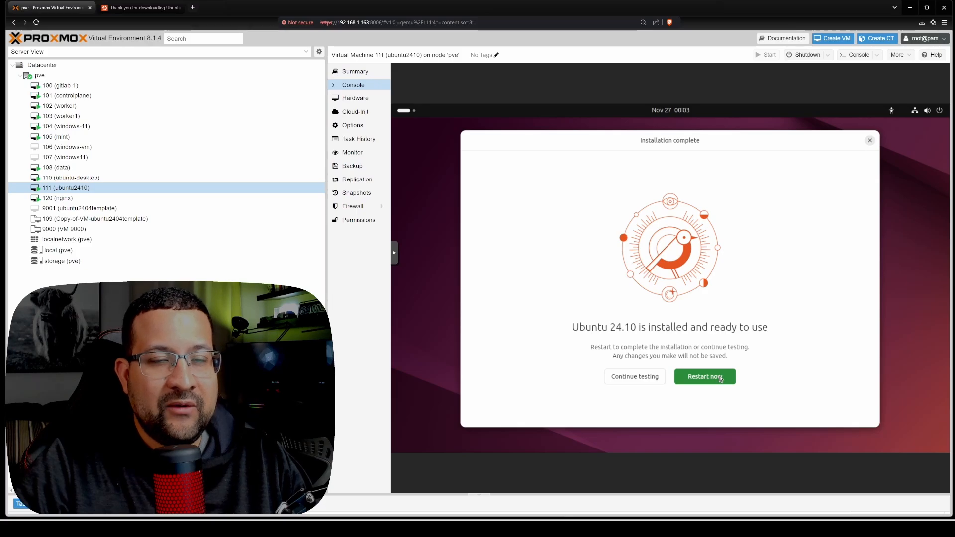
left_click(720, 377)
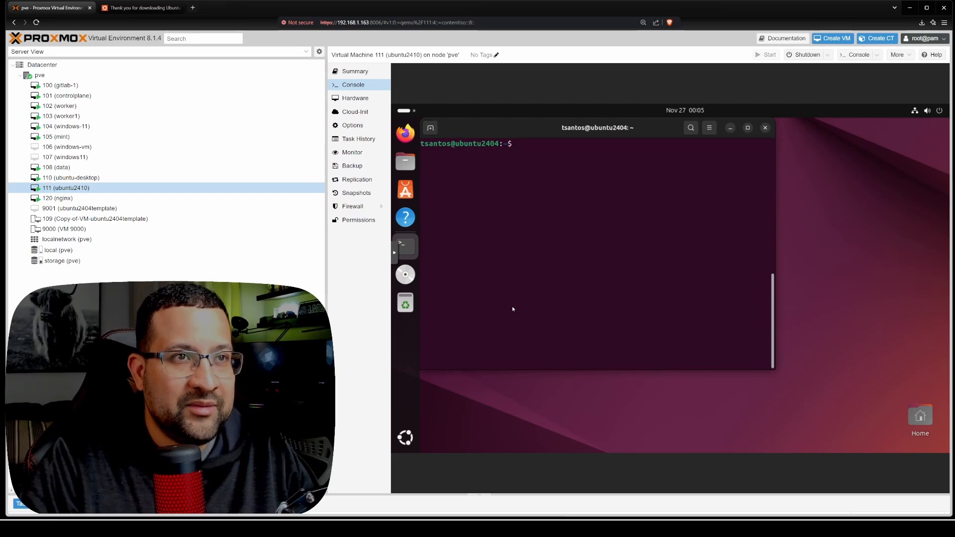
- Become root with sudo su, entering the account password, and run apt update && apt upgrade
type("do su")
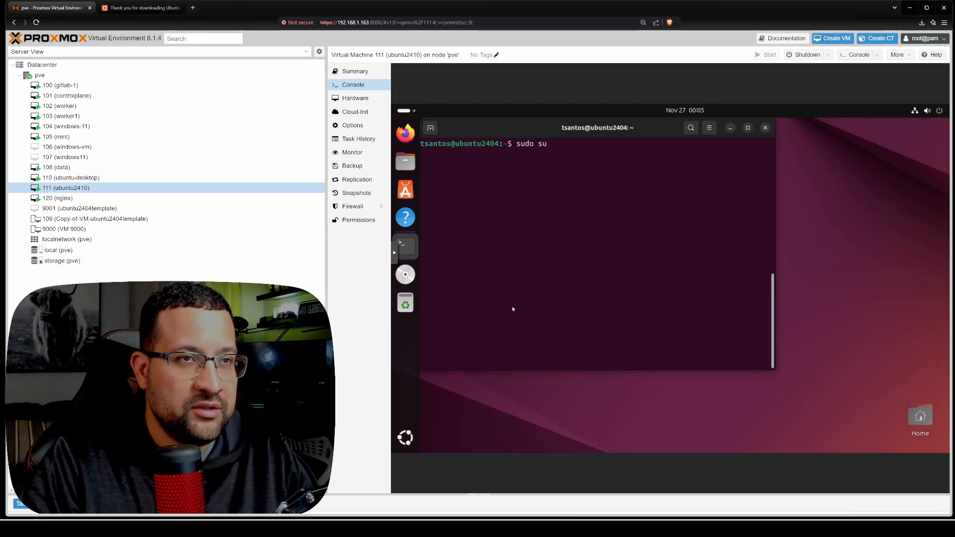
key("Return")
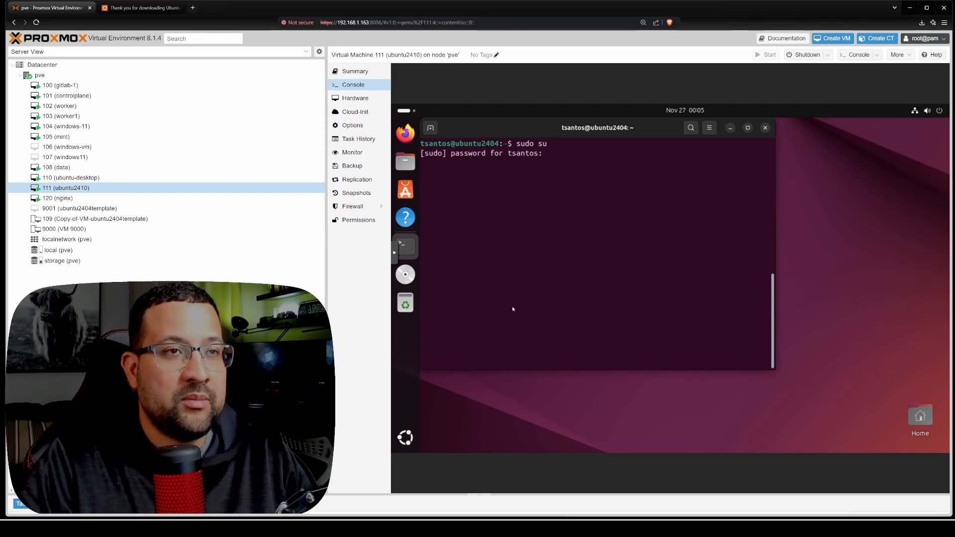
key("Return")
type("apt update && apt upgrade")
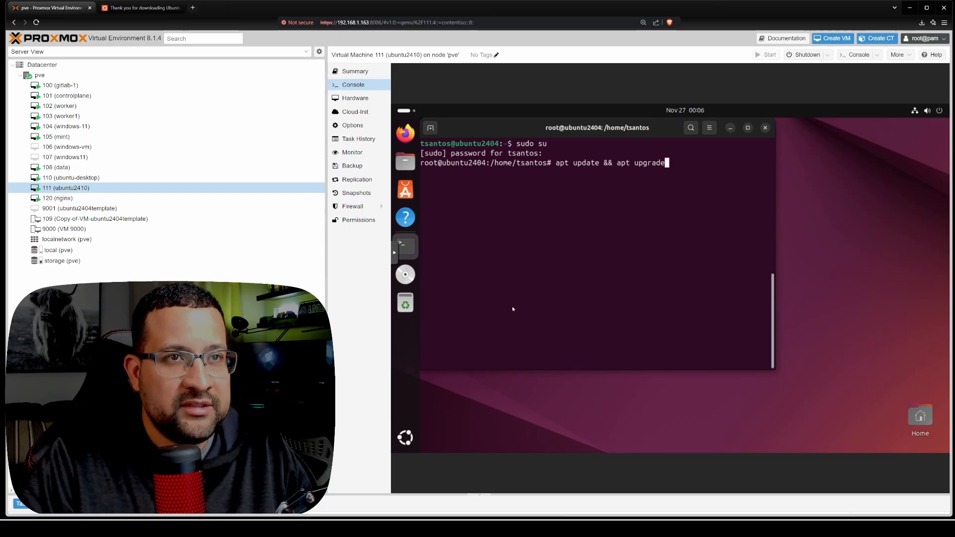
key("Return")
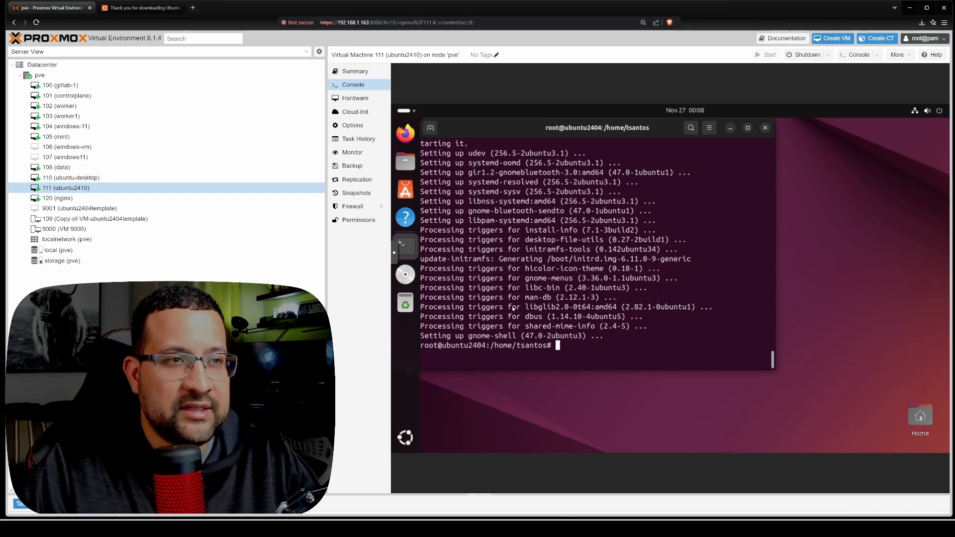
- Check the guest agent status in virtual machine 111's summary and run apt install qemu-guest-agent -y in its Ubuntu terminal
left_click(358, 72)
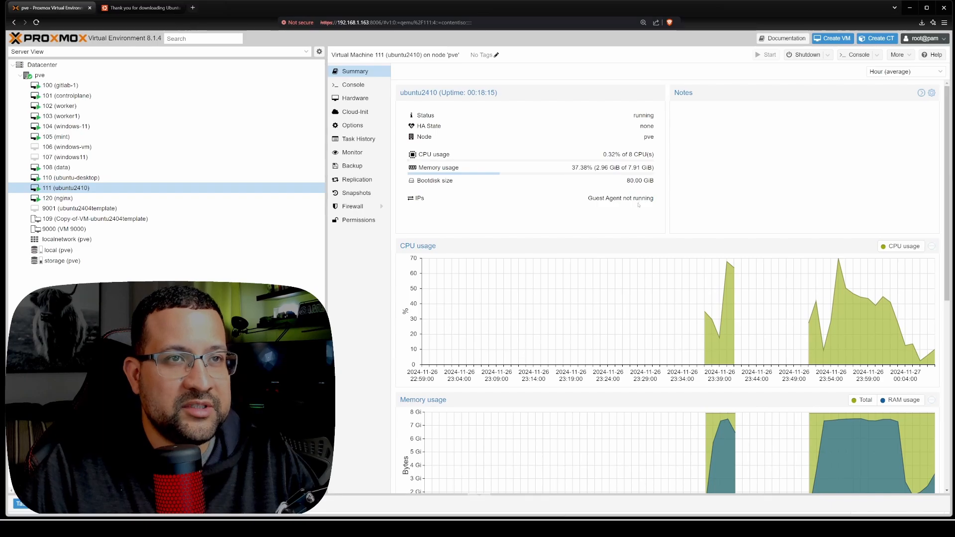
left_click(364, 85)
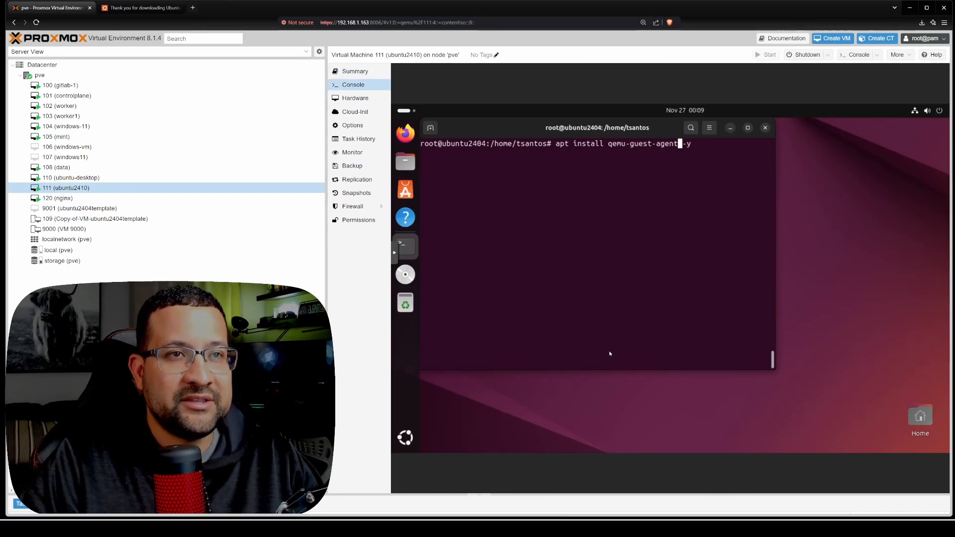
key("Return")
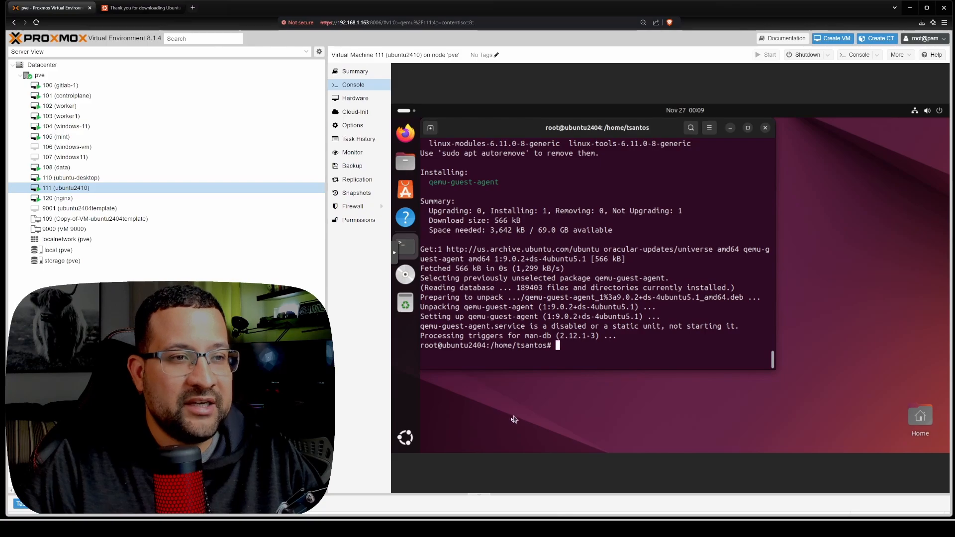
- Open Ubuntu's Remote Desktop system settings and try to turn on Desktop Sharing
left_click(405, 439)
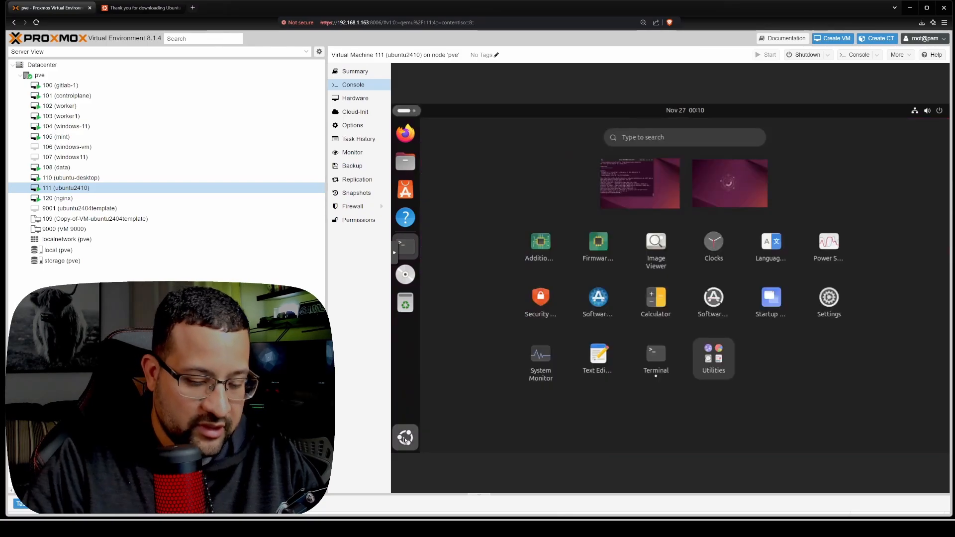
left_click(630, 187)
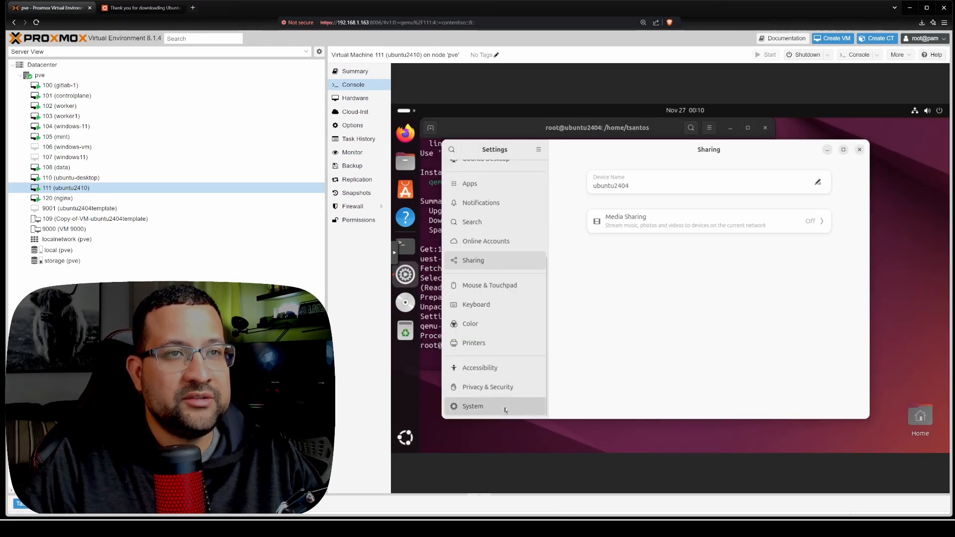
left_click(506, 408)
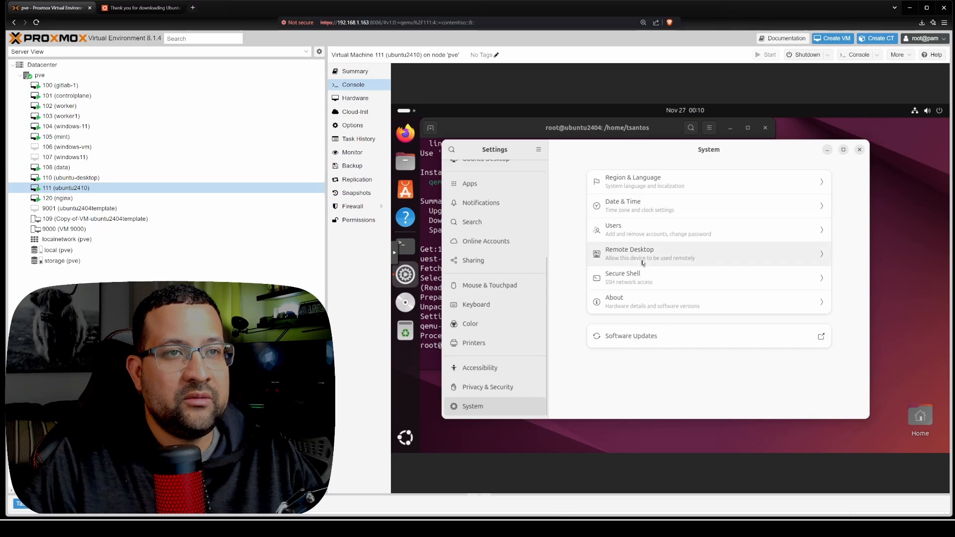
left_click(653, 255)
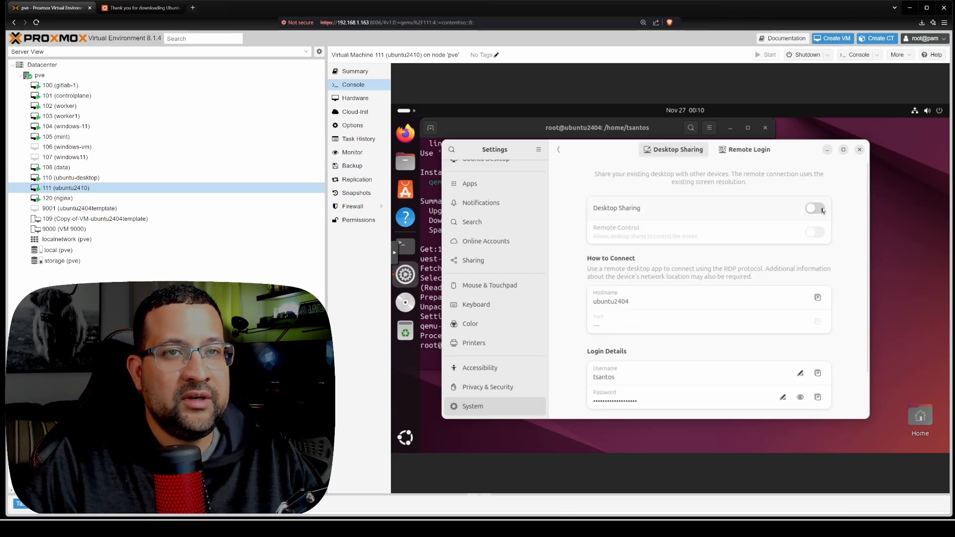
left_click(822, 211)
- Reboot Ubuntu from the root terminal with reboot now and log back in to the user account
left_click(622, 308)
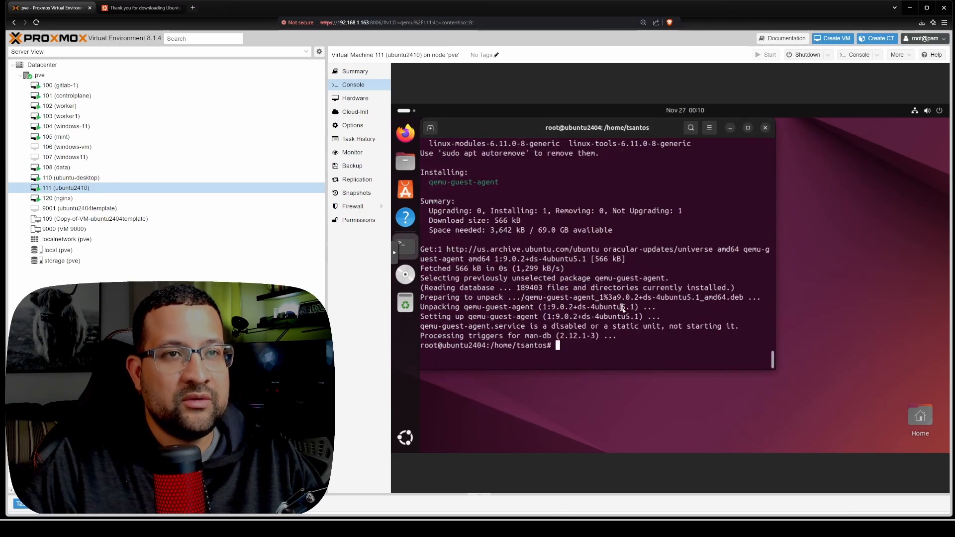
type("reboot now")
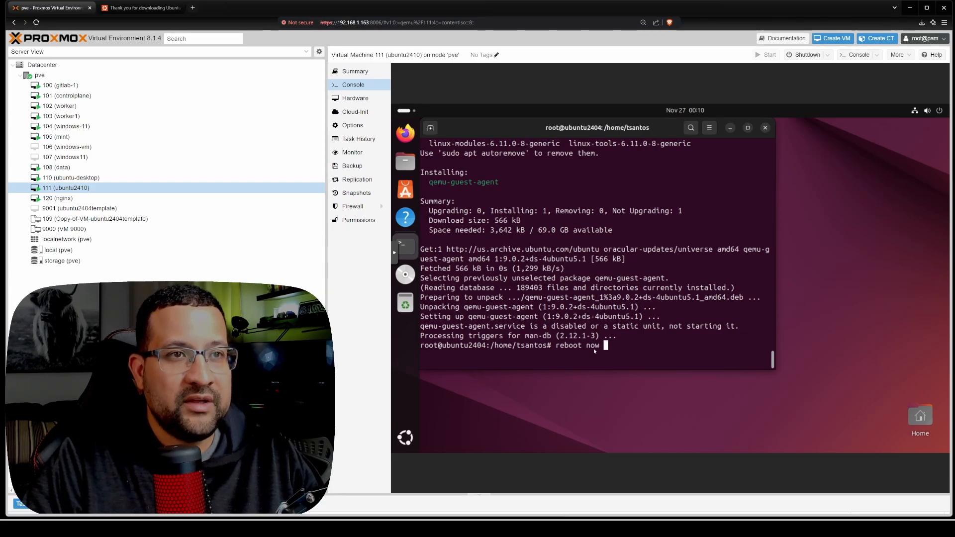
key("Return")
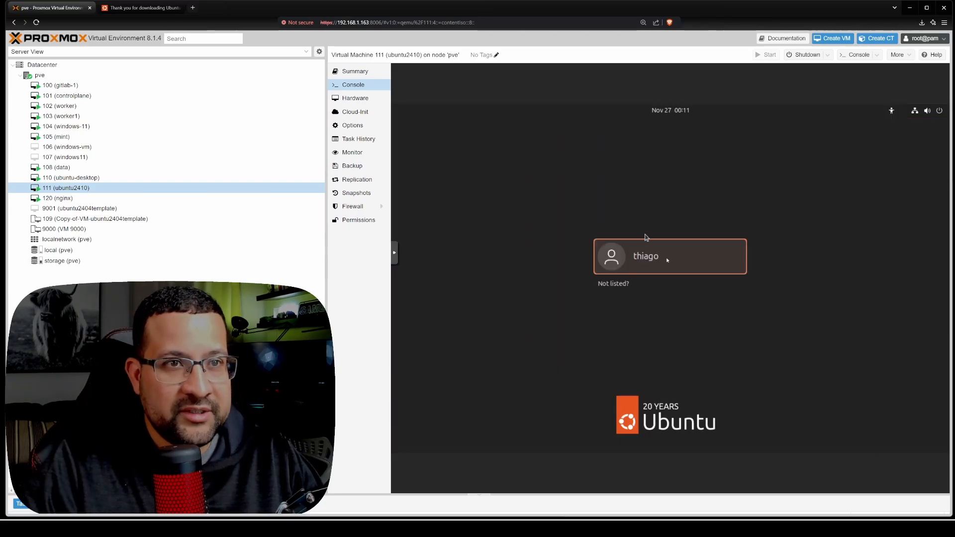
left_click(665, 258)
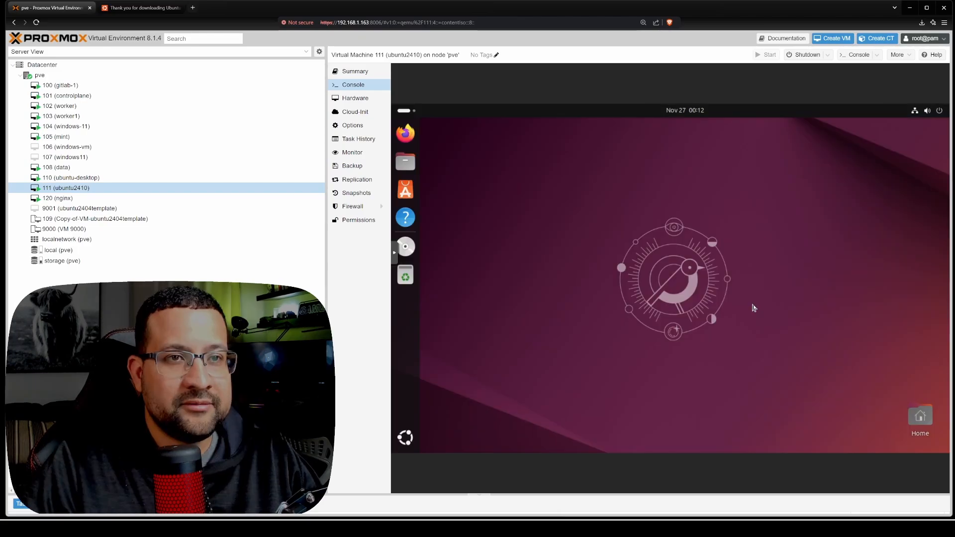
- Check the IP address in the virtual machine's summary, and enable Desktop Sharing and Remote Control in Ubuntu's Remote Desktop settings
left_click(355, 71)
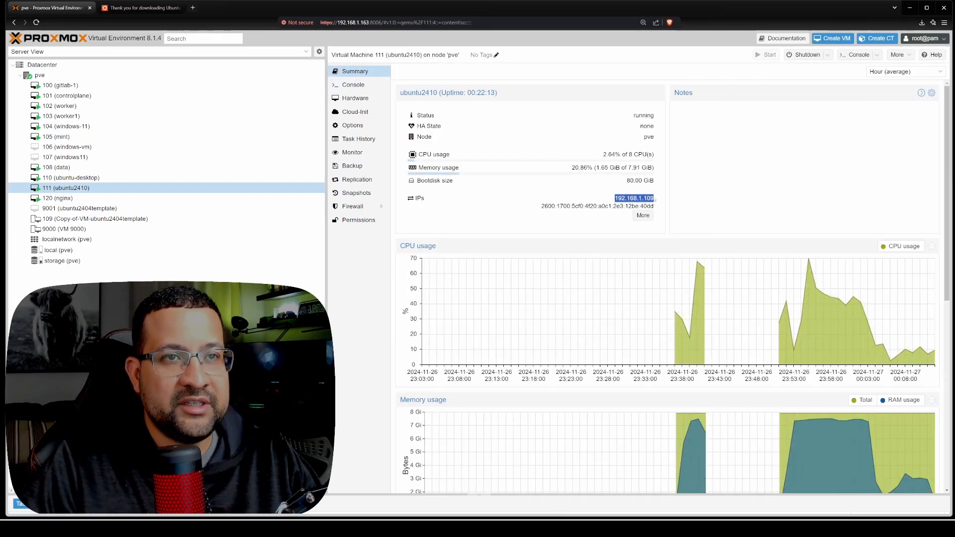
left_click(357, 88)
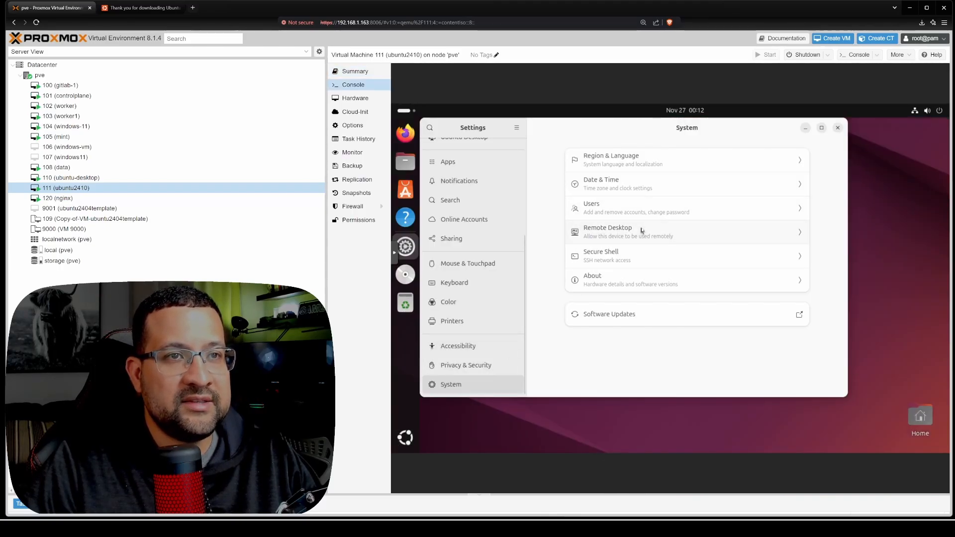
left_click(640, 229)
left_click(788, 187)
left_click(792, 211)
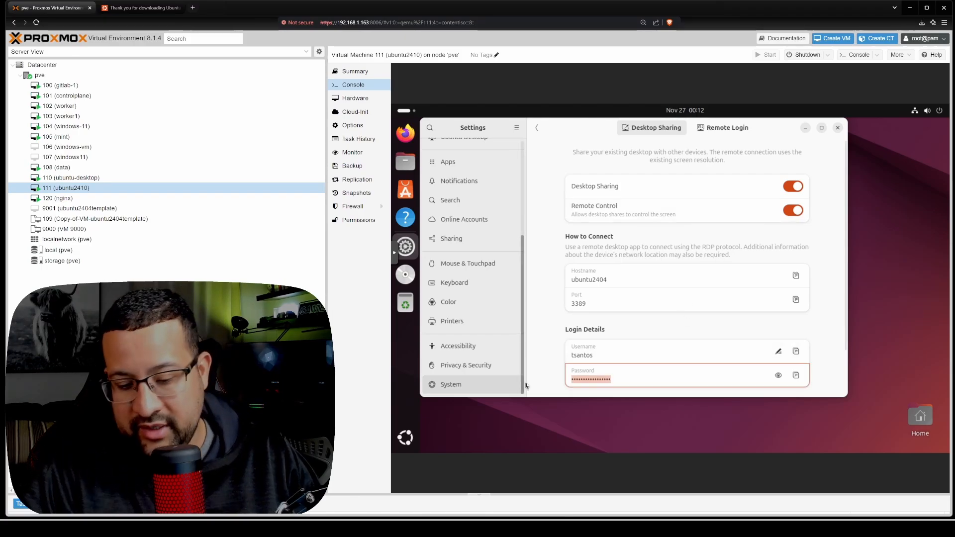
- Unlock the Remote Login settings with the account password and turn on Remote Login
left_click(726, 127)
left_click(823, 147)
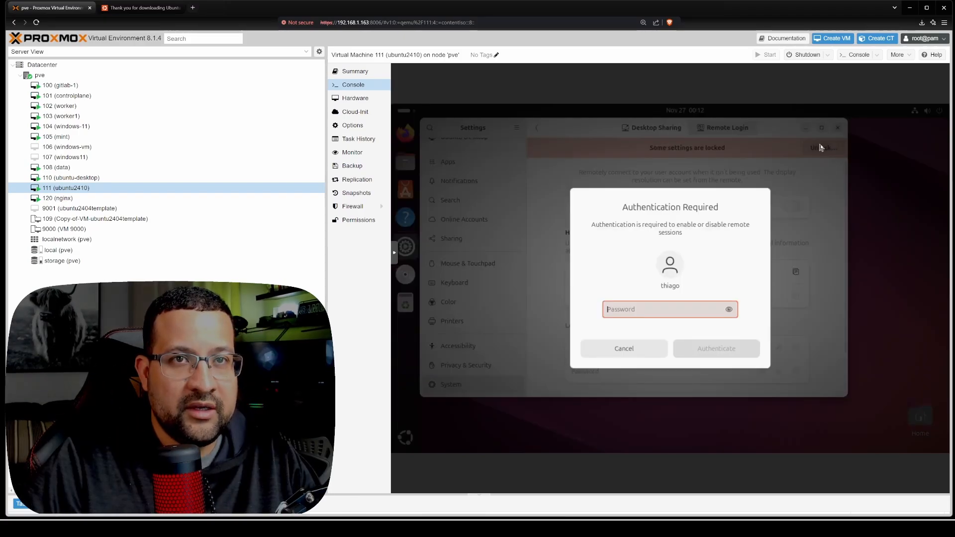
left_click(710, 350)
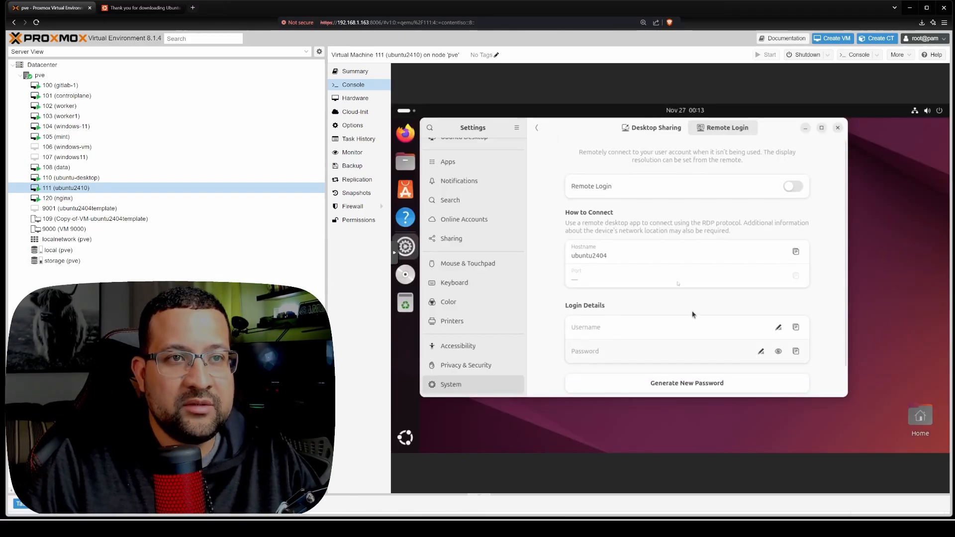
left_click(790, 187)
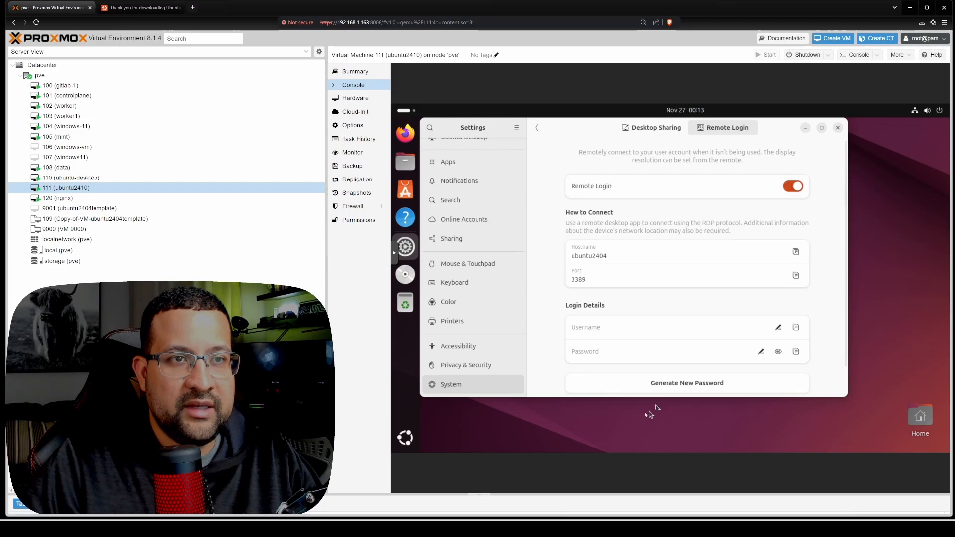
- Fill in the Remote Login details with the account's username and the login password
left_click(605, 331)
type("tsantos")
left_click(628, 347)
type("•••")
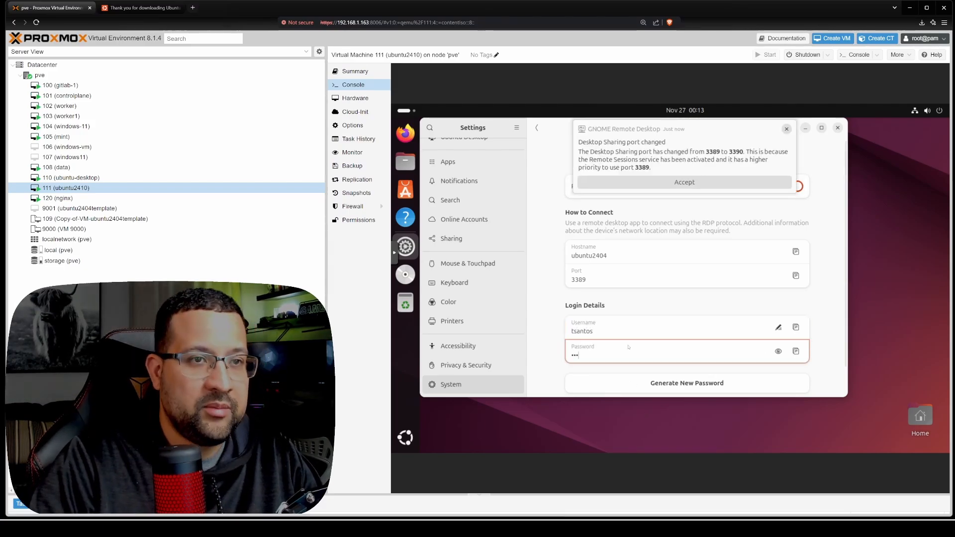
- Accept the Desktop Sharing port change to 3390 and review the Desktop Sharing and Remote Login settings
left_click(716, 183)
left_click(651, 127)
left_click(537, 128)
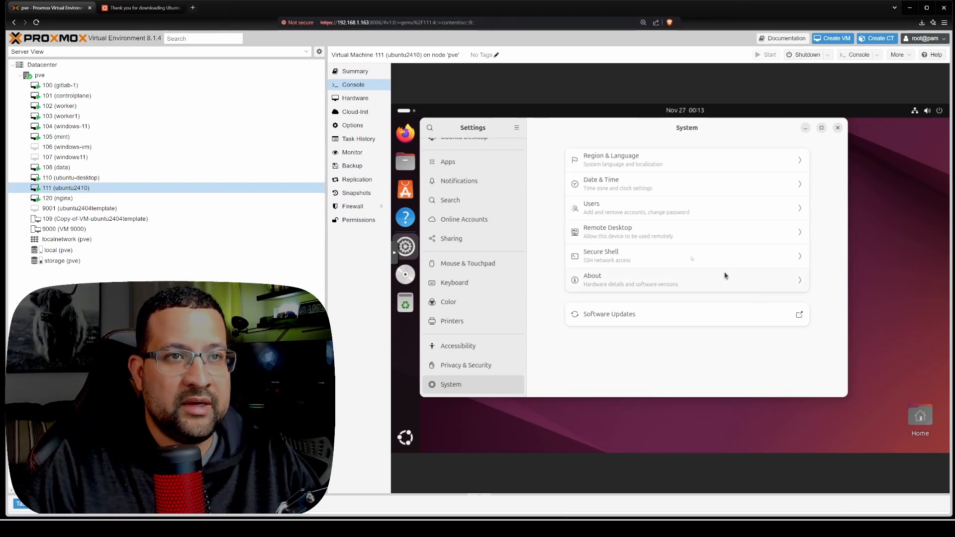
left_click(711, 232)
left_click(725, 128)
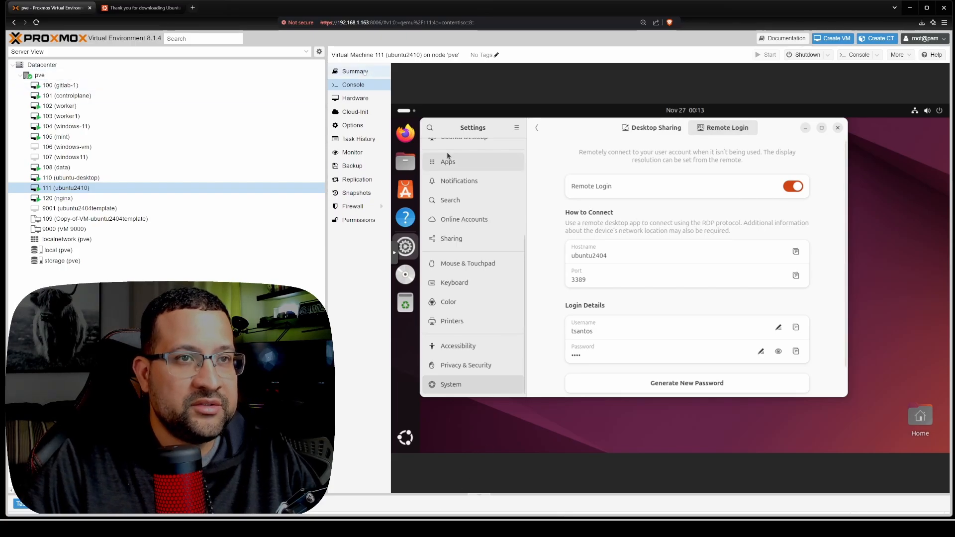
- Look up the virtual machine's IP address and try to reach 192.168.1.109 with Windows Remote Desktop Connection
left_click(365, 72)
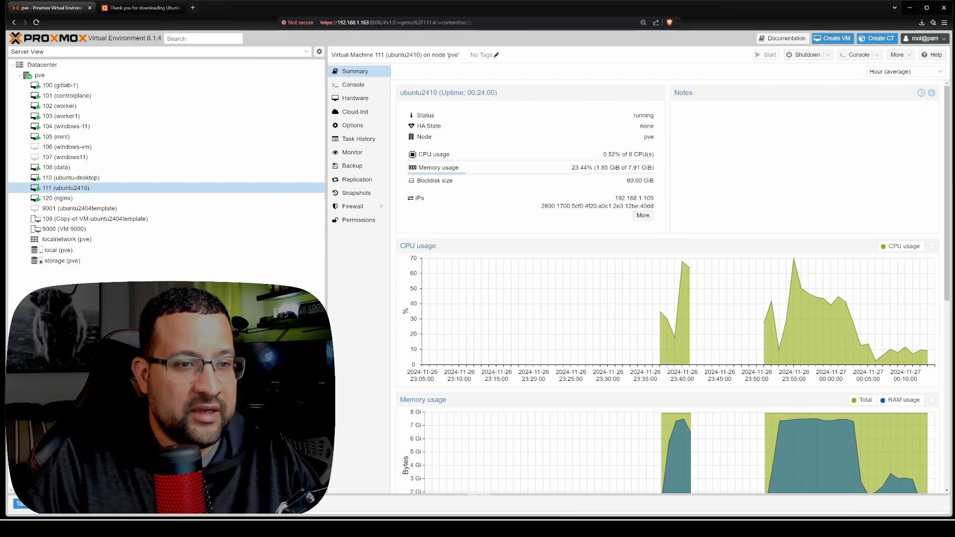
mouse_move(569, 529)
left_click(568, 492)
type(".109")
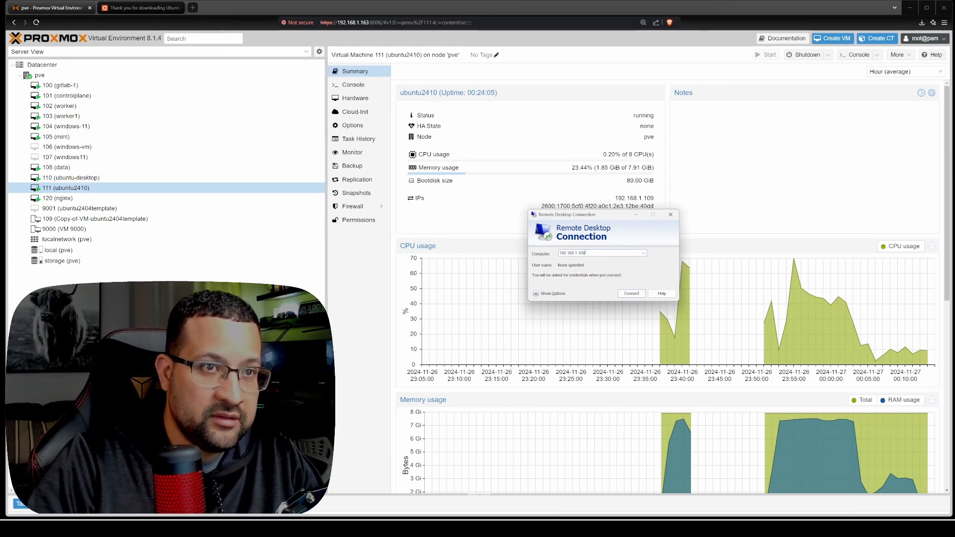
left_click(632, 293)
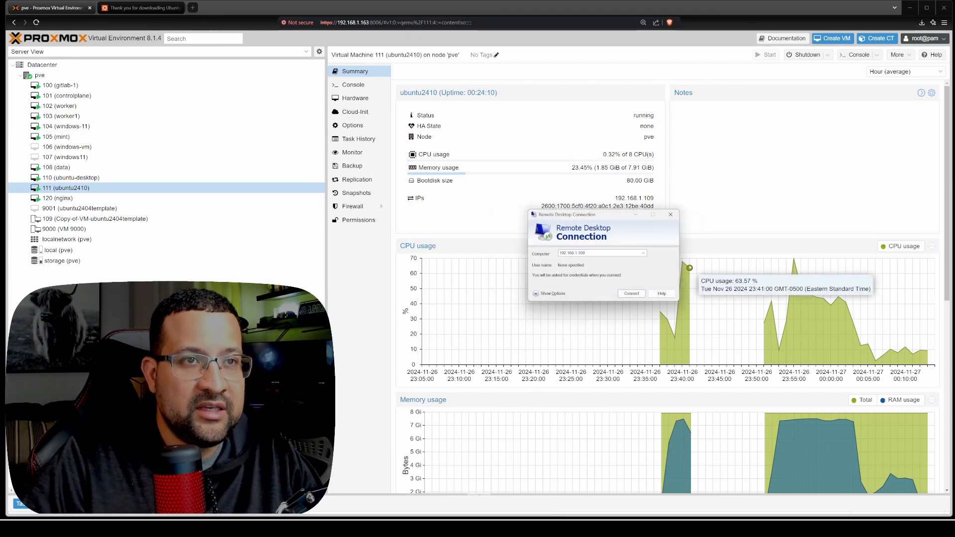
left_click(671, 214)
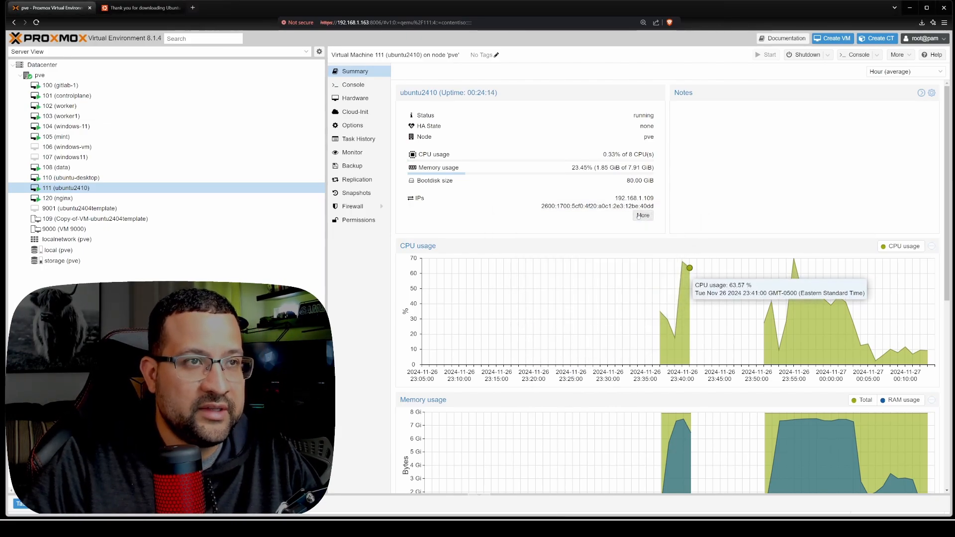
- Restart the Ubuntu guest from its desktop in the virtual machine's console
left_click(353, 85)
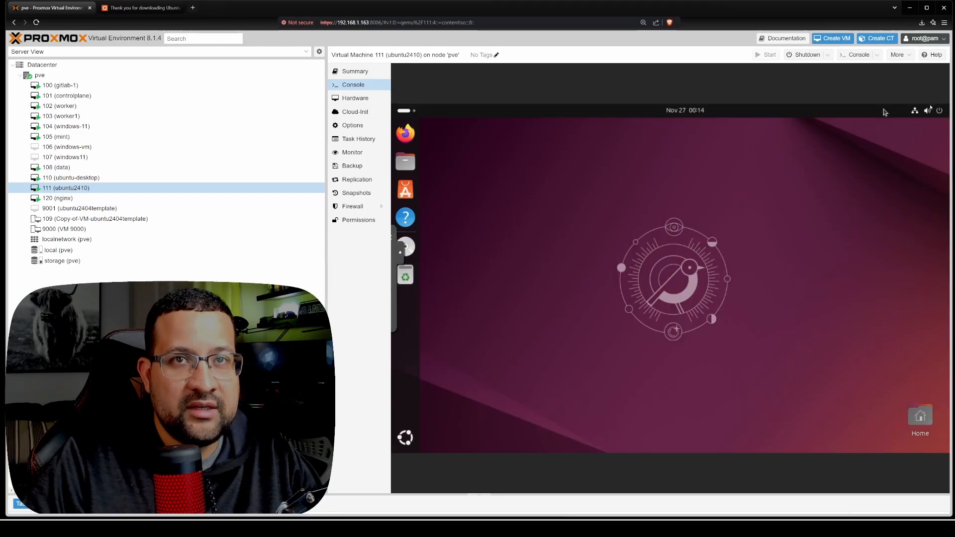
left_click(926, 110)
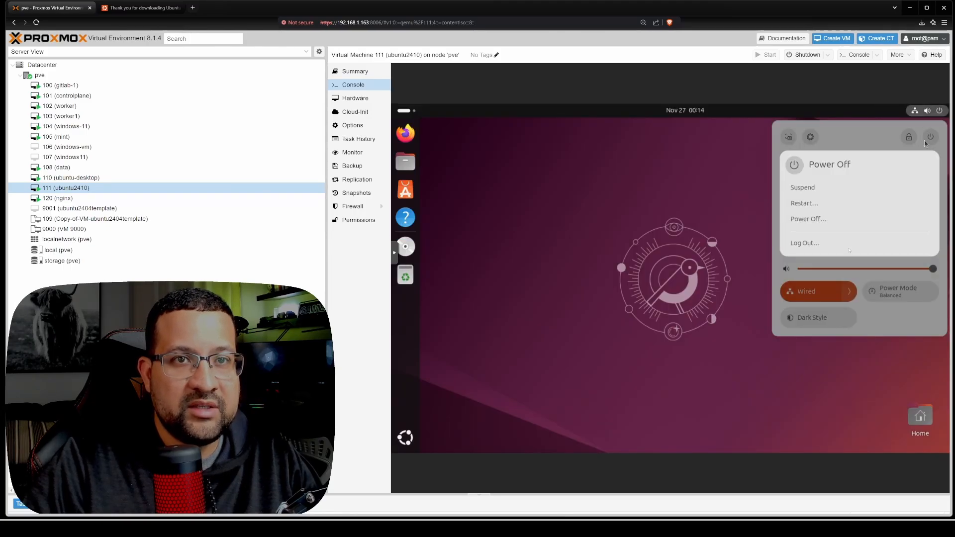
left_click(804, 204)
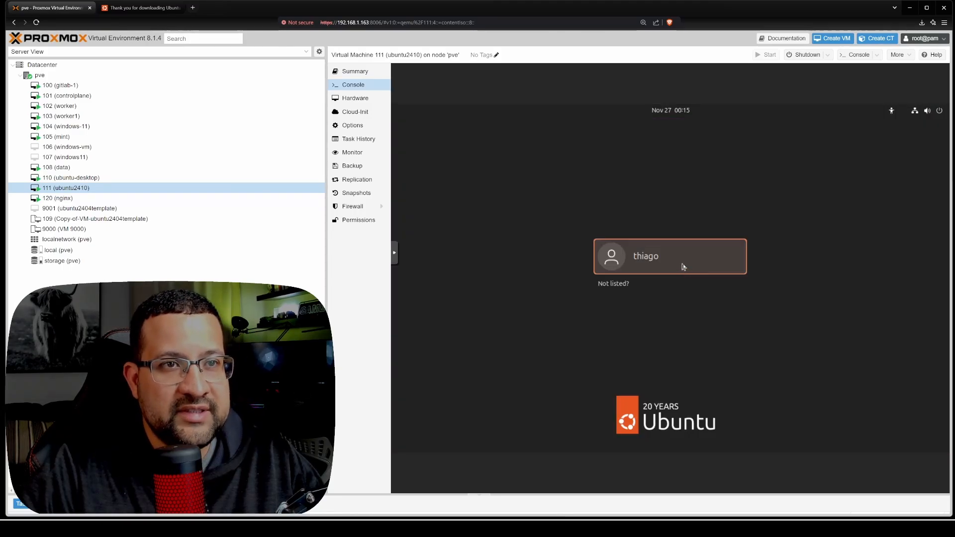
left_click(681, 268)
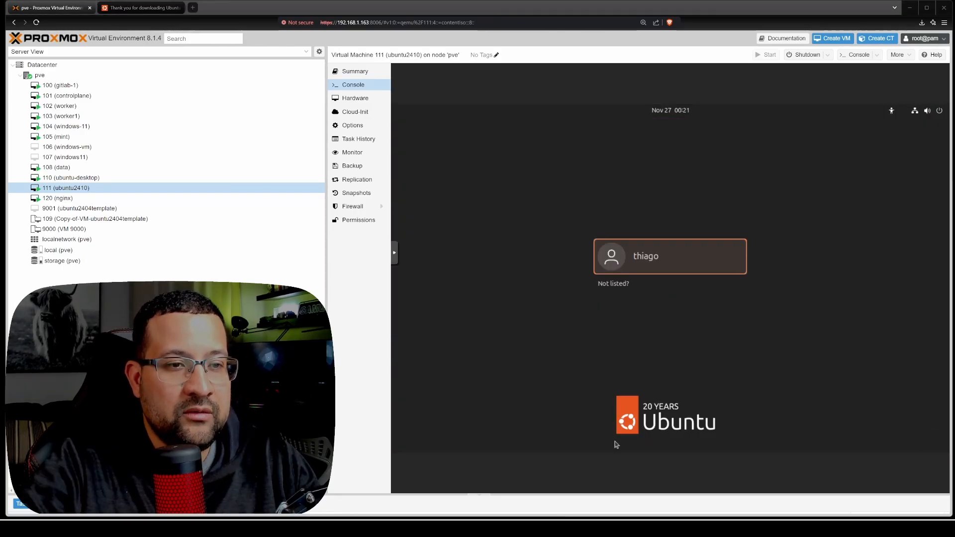
- Connect to 192.168.1.109 through Remote Desktop Connection with a different account, entering the Remote Login username and password
key("Return")
left_click(569, 305)
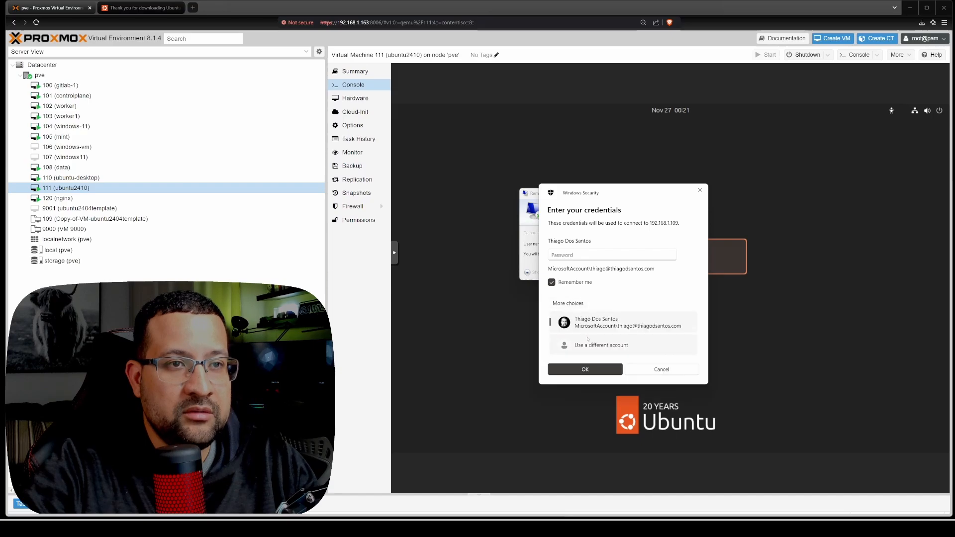
left_click(601, 339)
type("tsantos")
key("Tab")
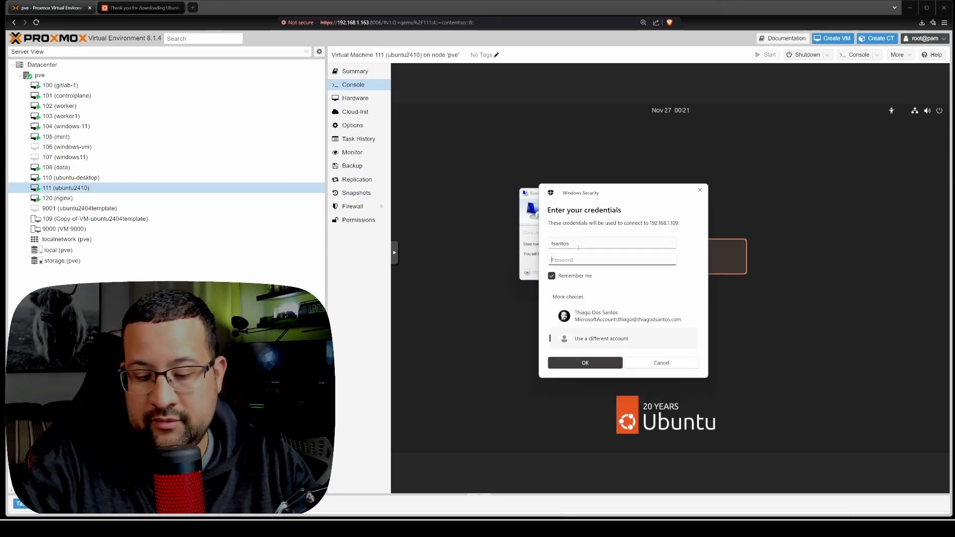
type("•••••")
key("Return")
left_click(624, 300)
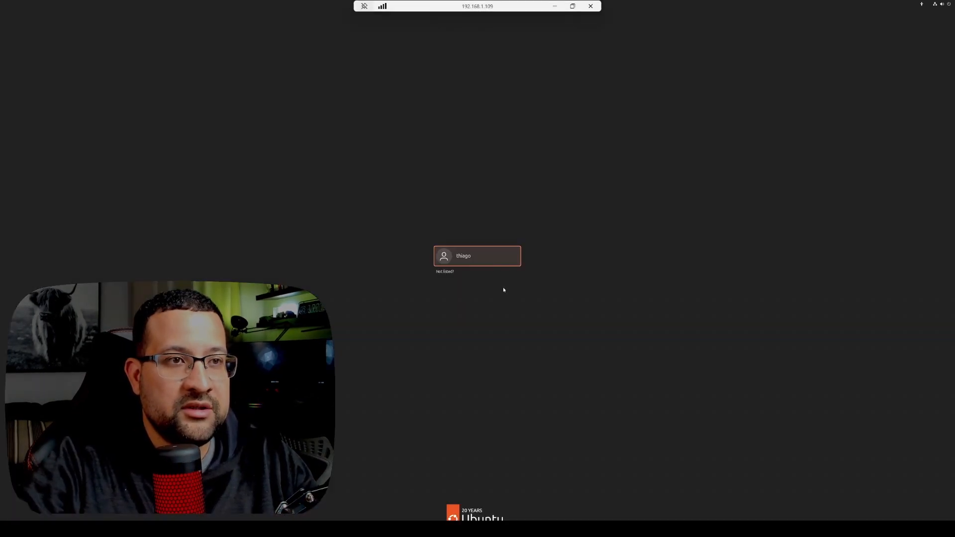
- Log in to the Ubuntu desktop in the remote session with the listed user's account password
left_click(478, 257)
type("••")
key("Return")
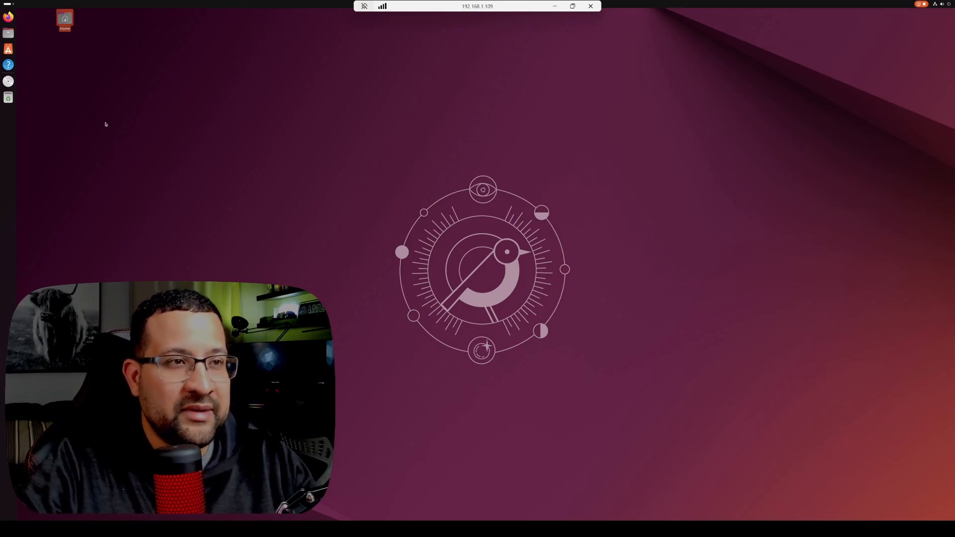
left_click(8, 16)
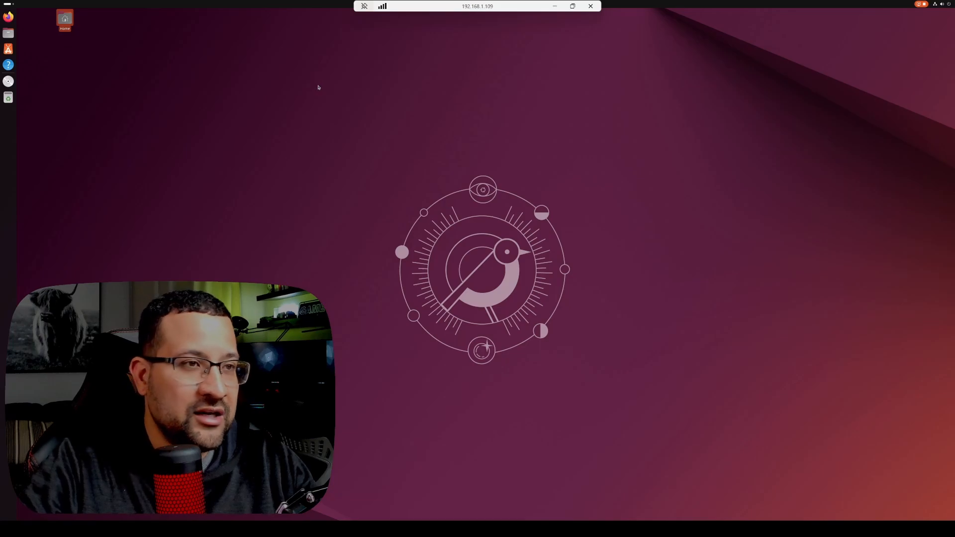